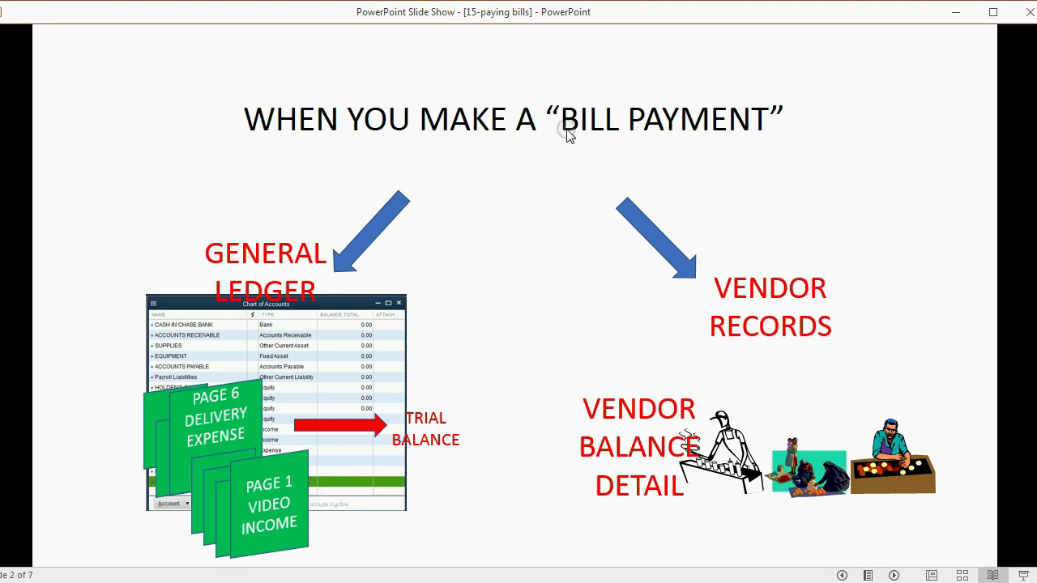
# Step: Reveal the For Example slide bullets: Con Edison payment, check #1, trial balance and Accounts Payable
pyautogui.click(857, 155)
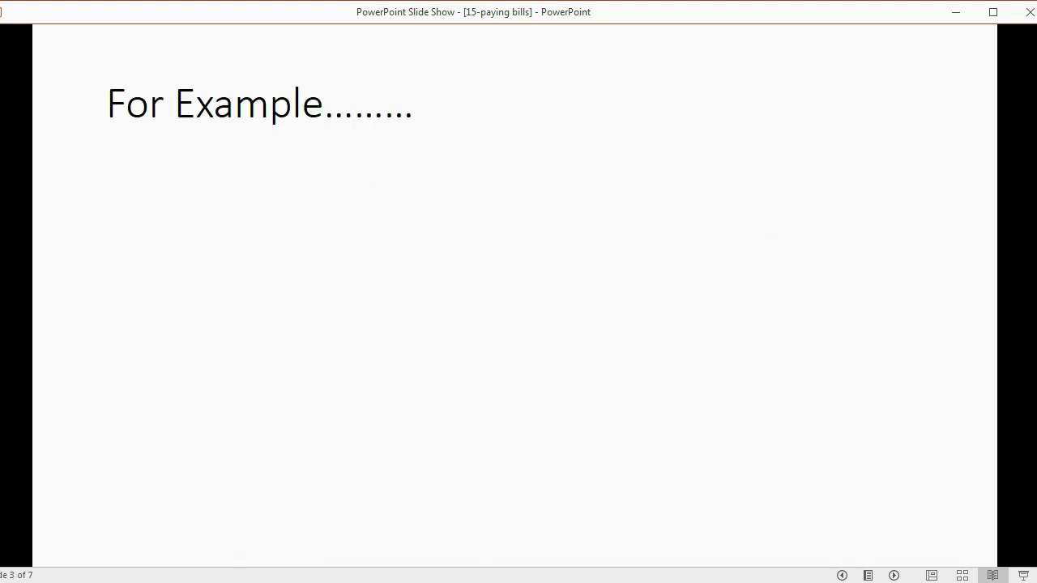
pyautogui.press('space')
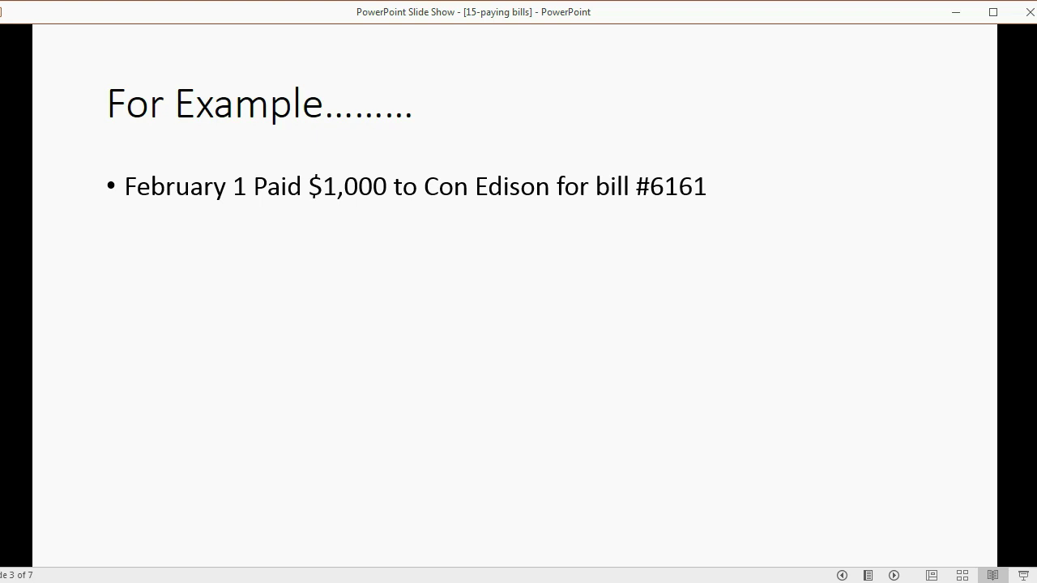
pyautogui.press('Right')
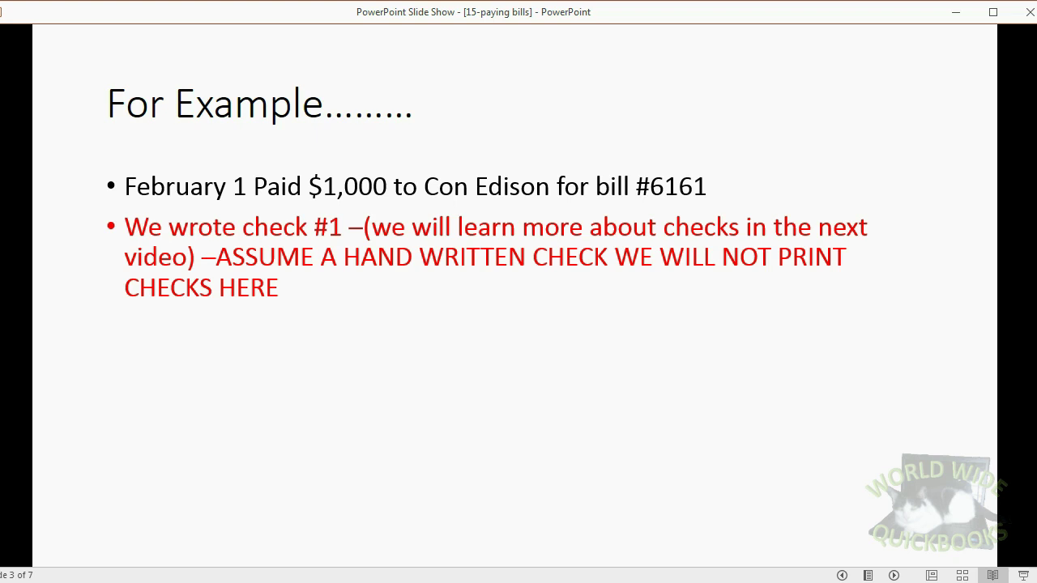
pyautogui.press('Right')
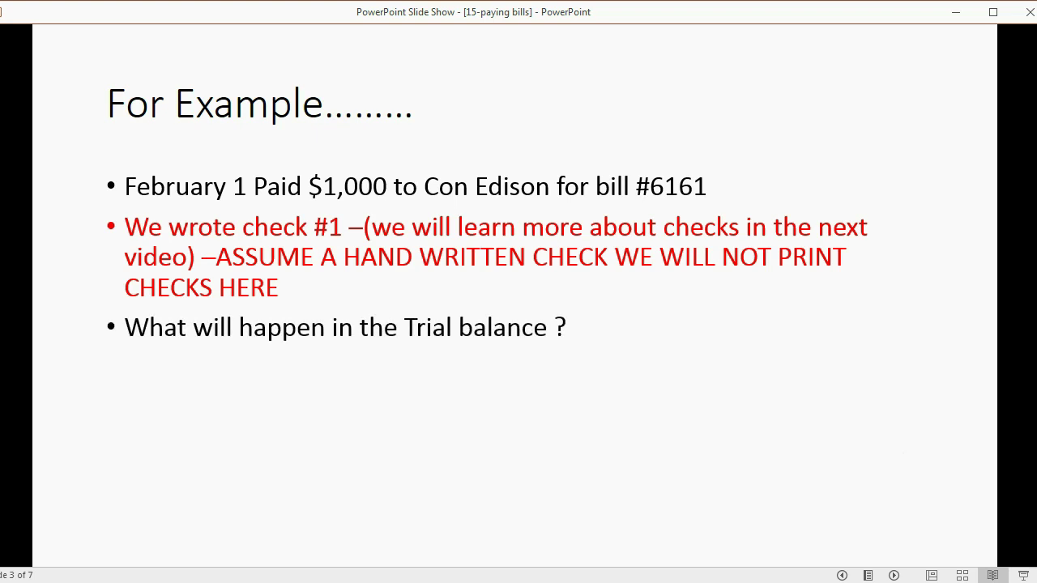
pyautogui.press('Right')
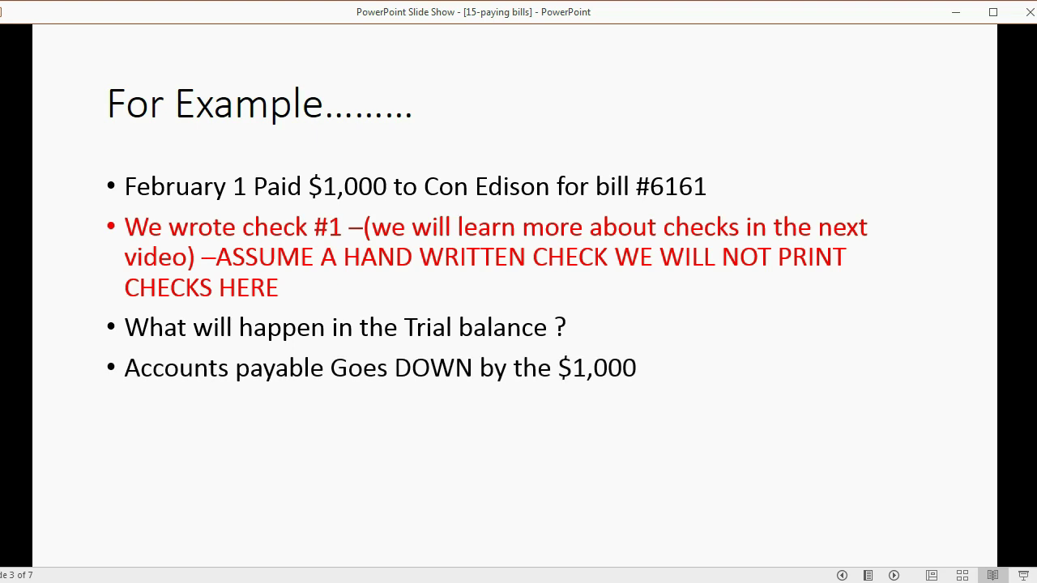
pyautogui.press('Right')
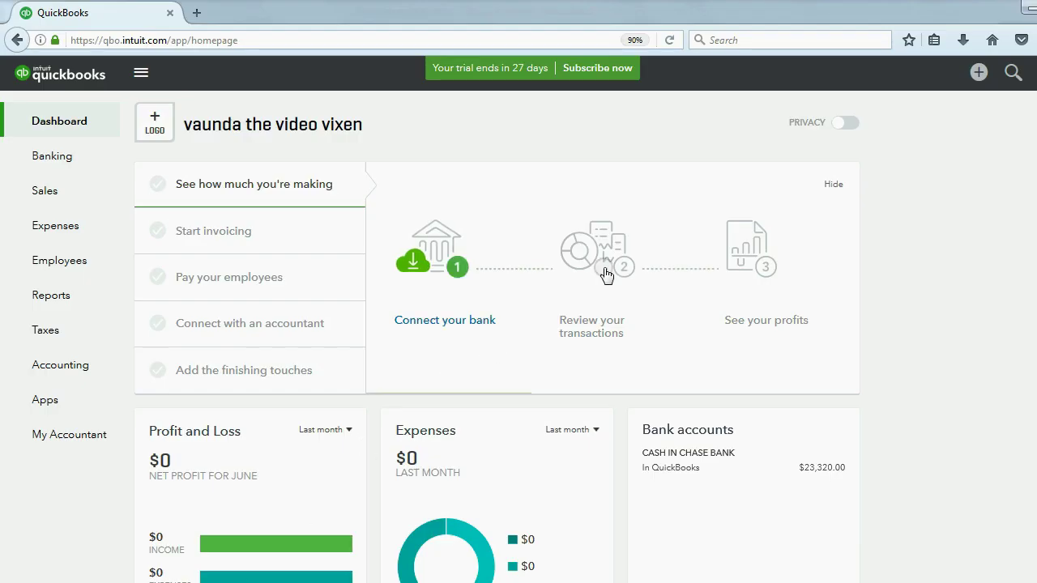
# Step: Open the Pay Bills screen from the + new-transaction menu under Vendors
pyautogui.click(977, 73)
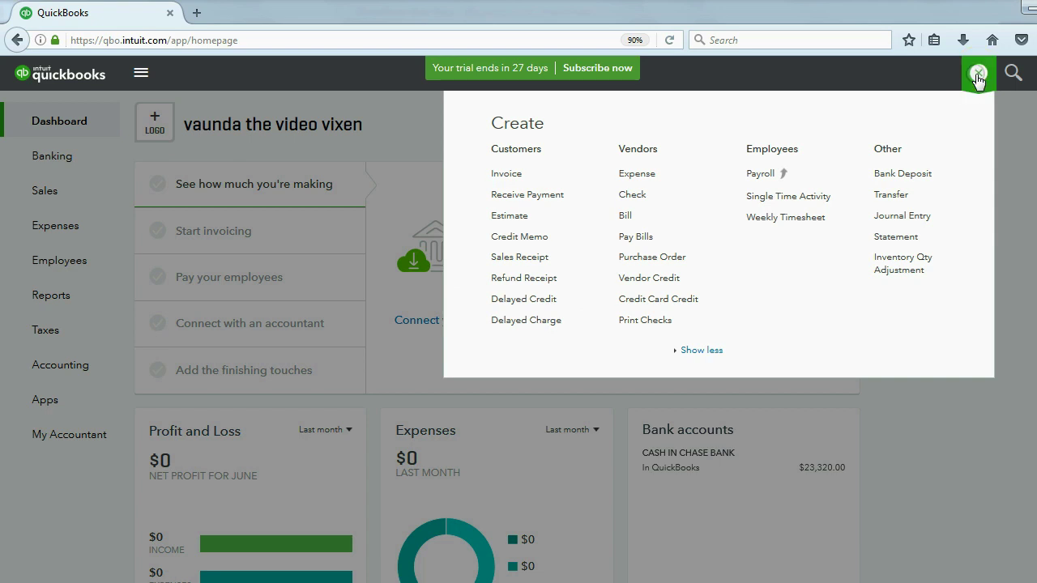
pyautogui.click(633, 223)
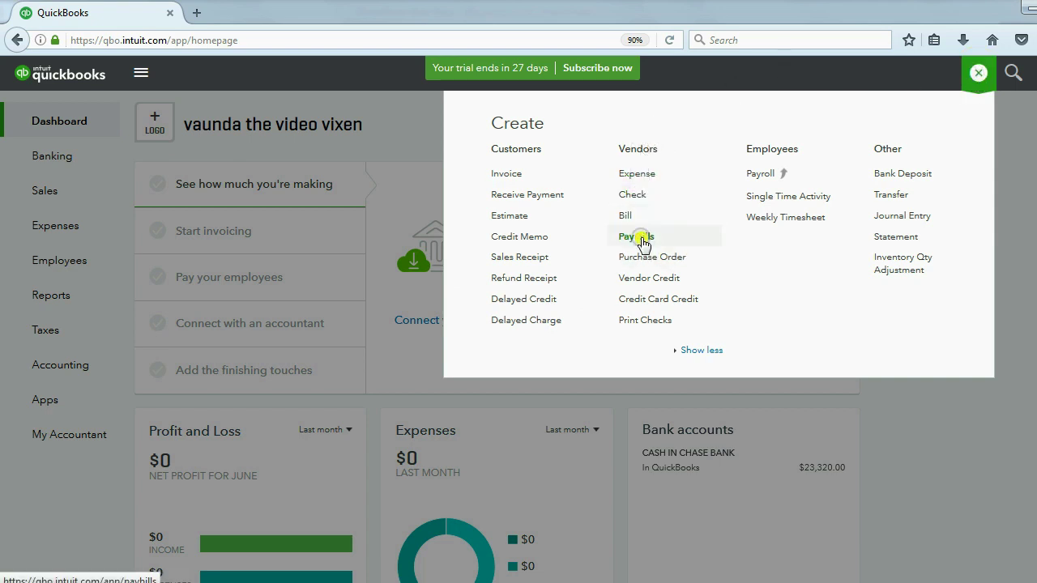
pyautogui.click(639, 236)
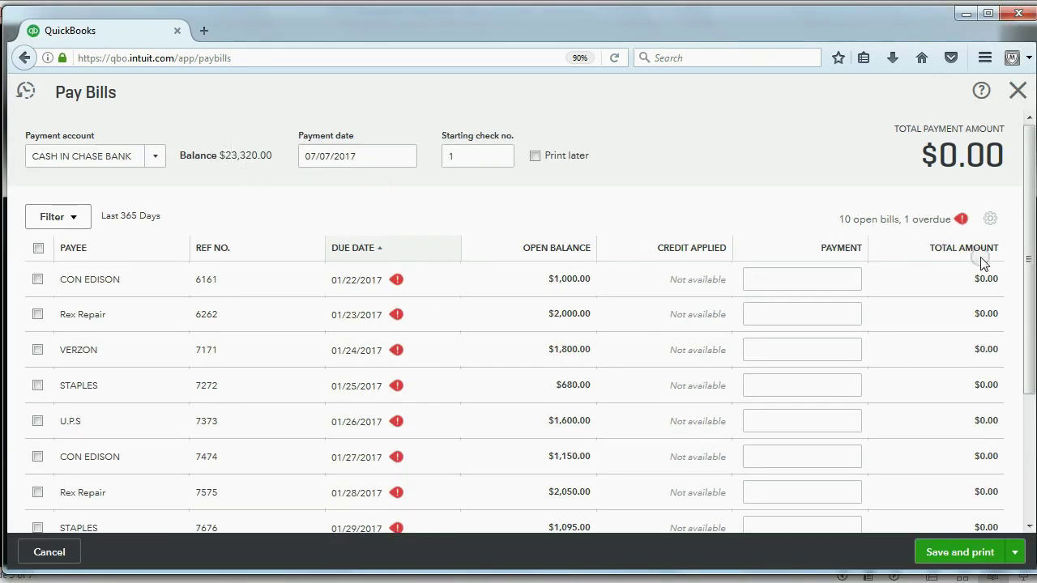
pyautogui.moveTo(1025, 286); pyautogui.dragTo(1021, 232)
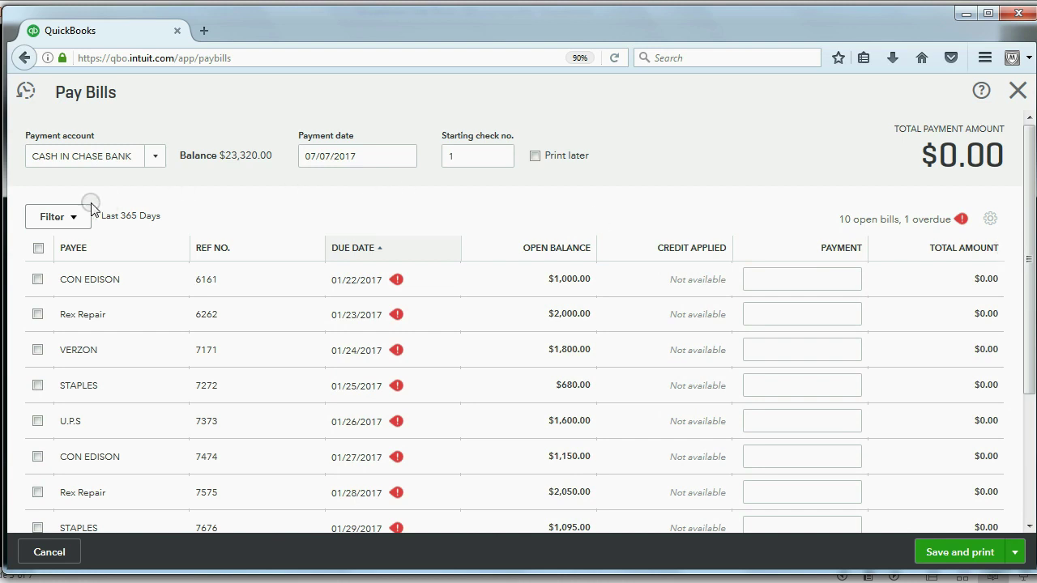
# Step: Filter the open bills to payee CON EDISON
pyautogui.click(71, 224)
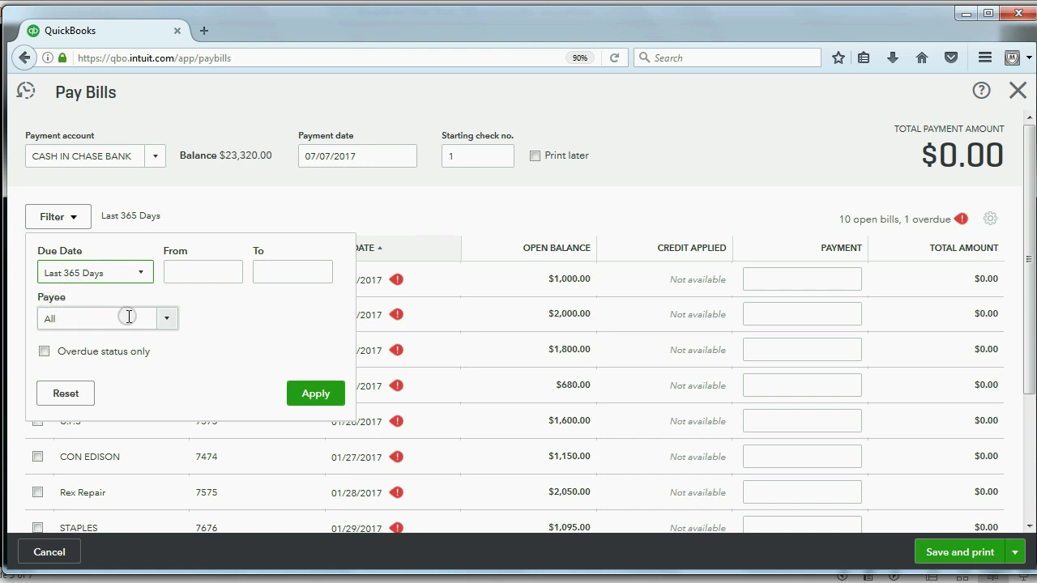
pyautogui.click(166, 320)
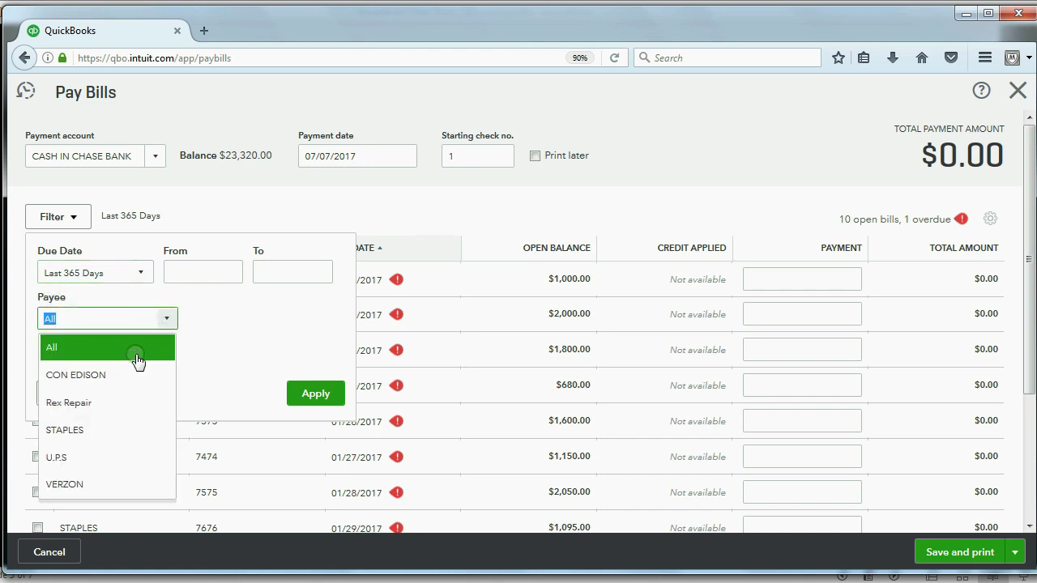
pyautogui.click(120, 376)
pyautogui.click(262, 394)
pyautogui.click(309, 393)
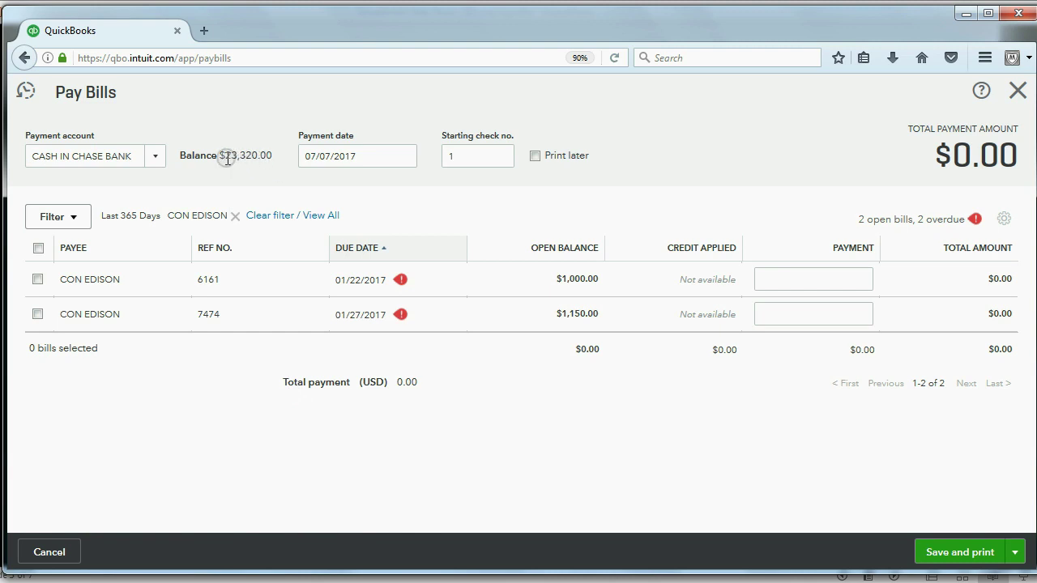
# Step: Set the bill payment date to February 1, 2017
pyautogui.moveTo(225, 155); pyautogui.dragTo(260, 160)
pyautogui.click(271, 182)
pyautogui.click(402, 158)
pyautogui.click(310, 195)
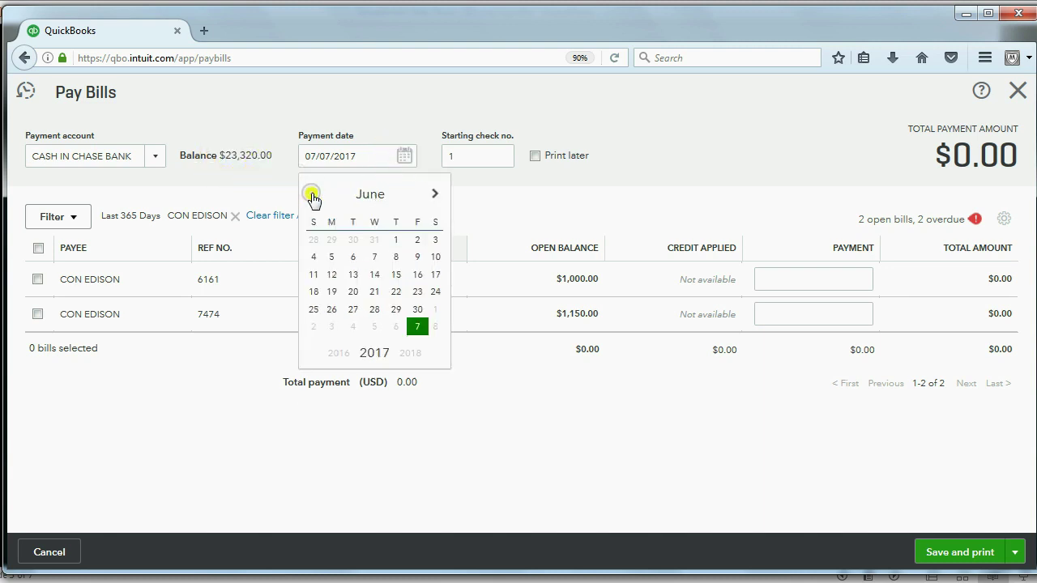
pyautogui.click(312, 194)
pyautogui.click(312, 195)
pyautogui.click(312, 194)
pyautogui.click(312, 195)
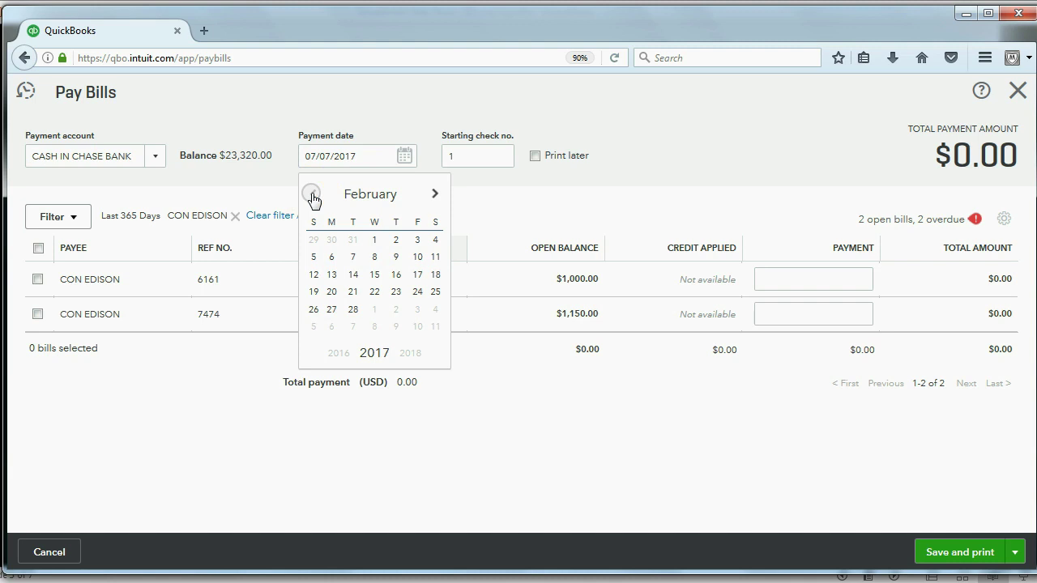
pyautogui.click(374, 243)
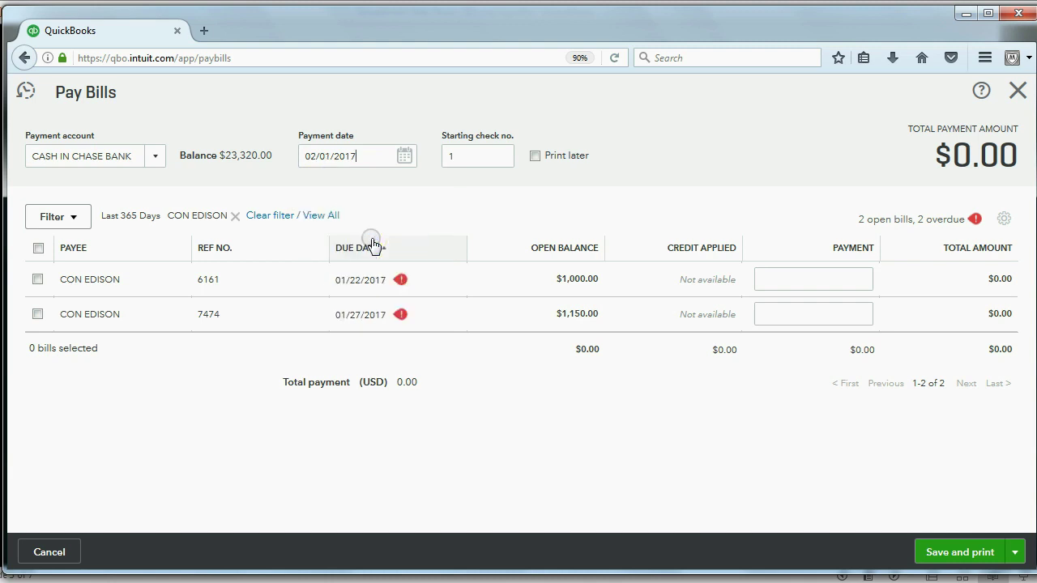
# Step: Check the starting check number, then open Con Edison bill 6161 to review its $1,000 balance
pyautogui.click(463, 160)
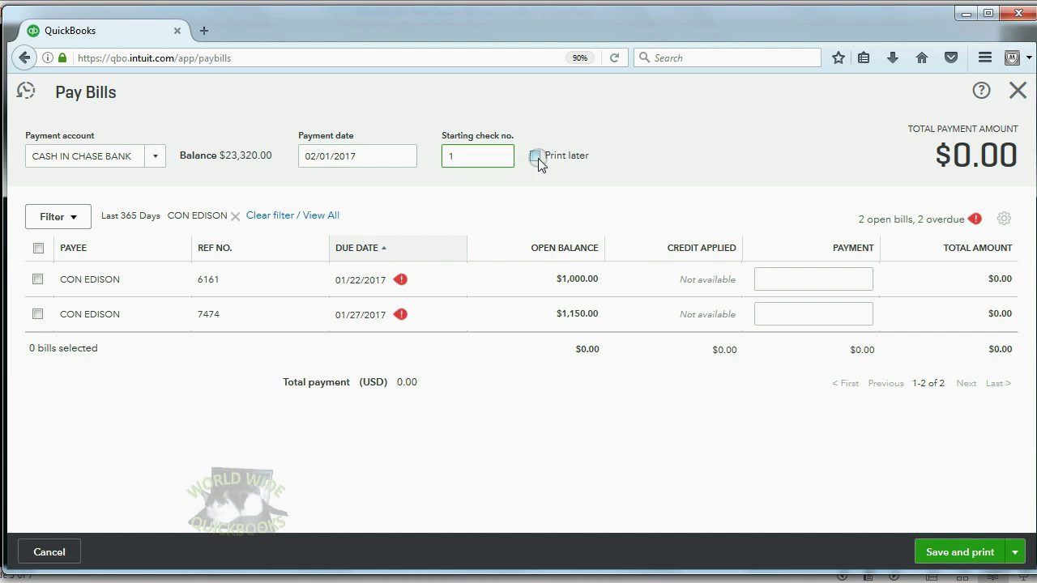
pyautogui.click(536, 161)
pyautogui.click(236, 286)
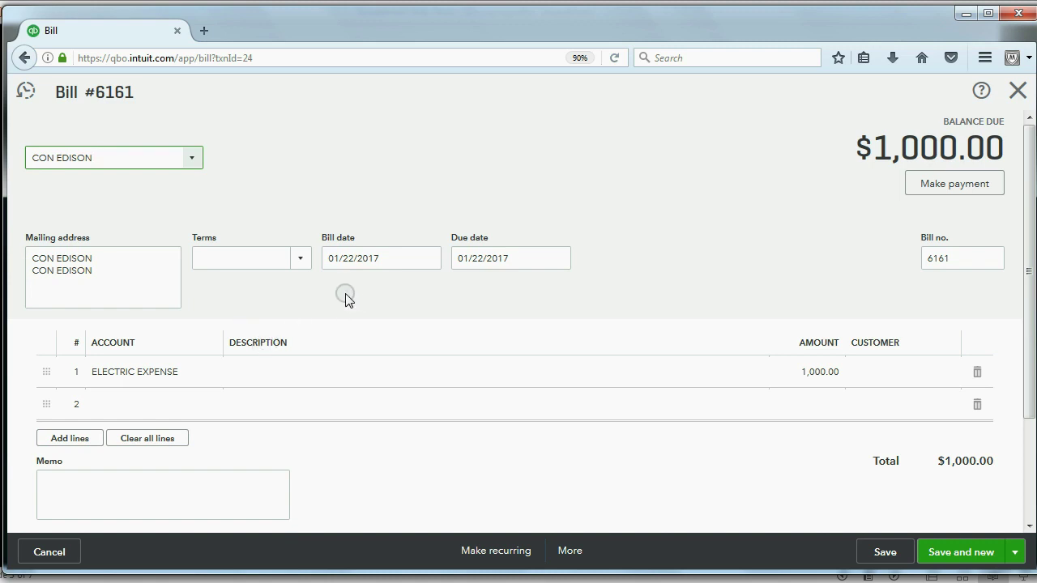
# Step: Close the bill and reopen Pay Bills filtered to CON EDISON
pyautogui.click(1017, 91)
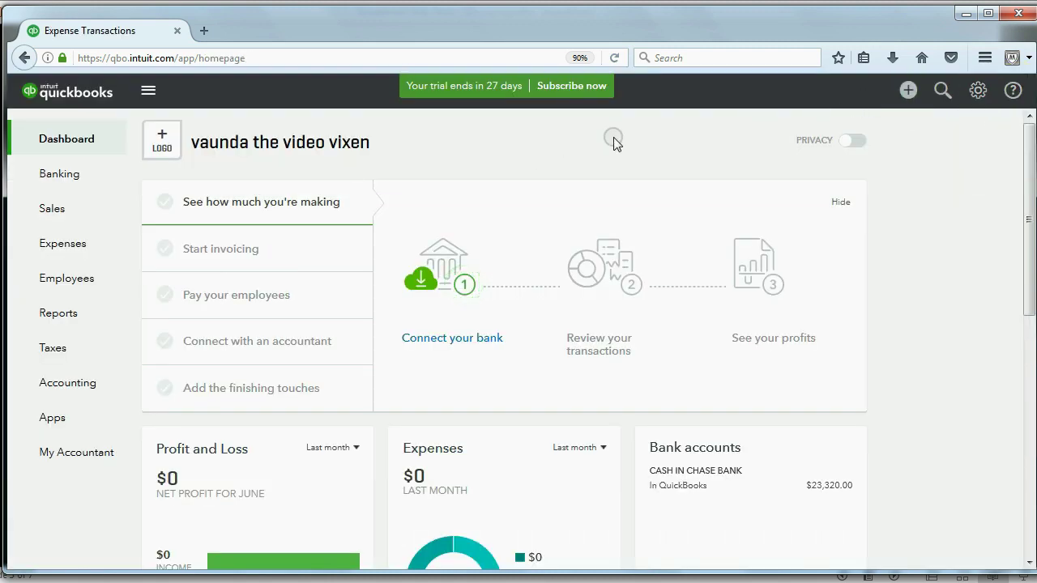
pyautogui.click(902, 103)
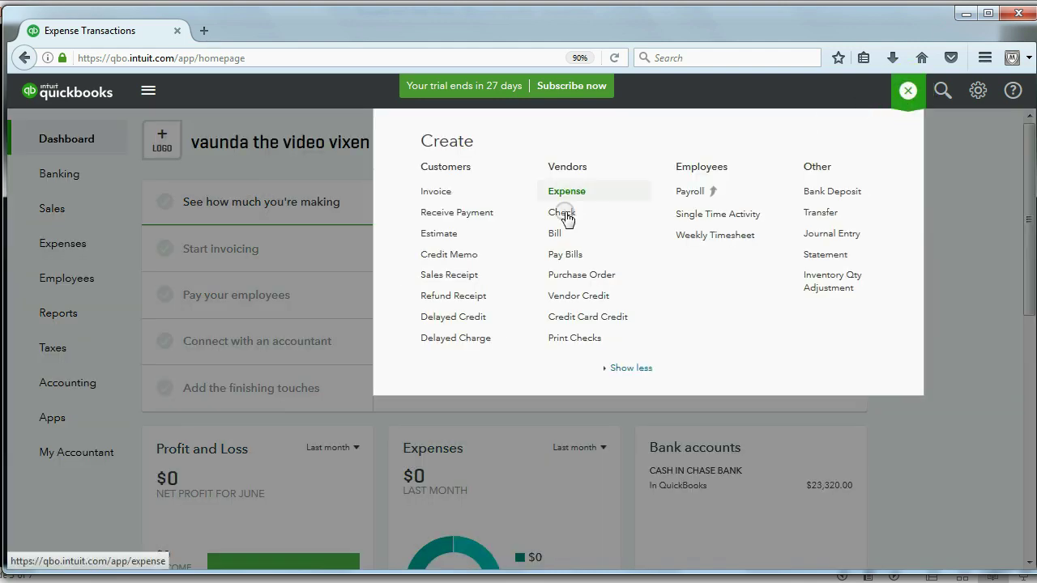
pyautogui.click(554, 257)
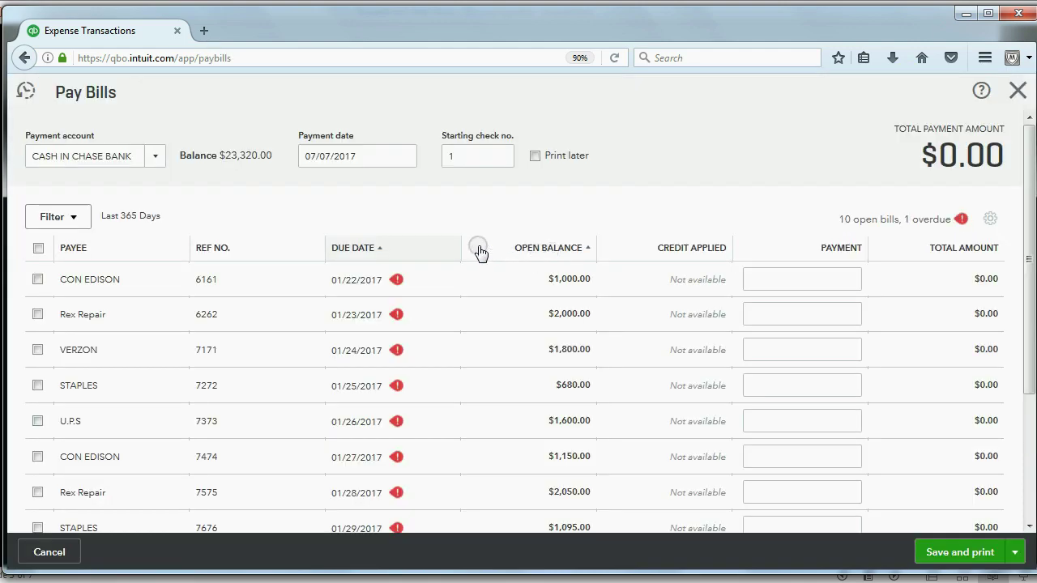
pyautogui.click(50, 217)
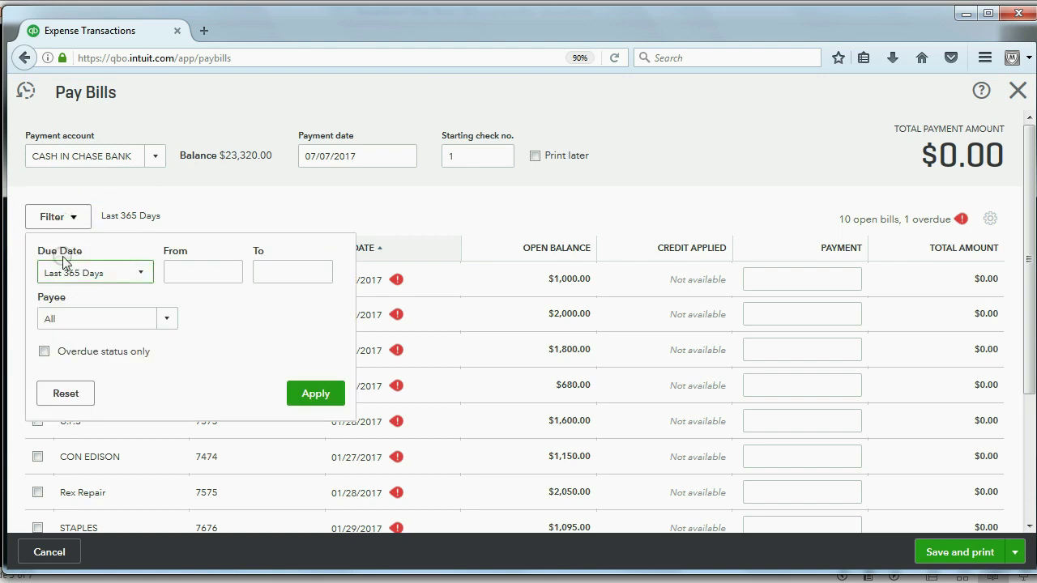
pyautogui.click(166, 319)
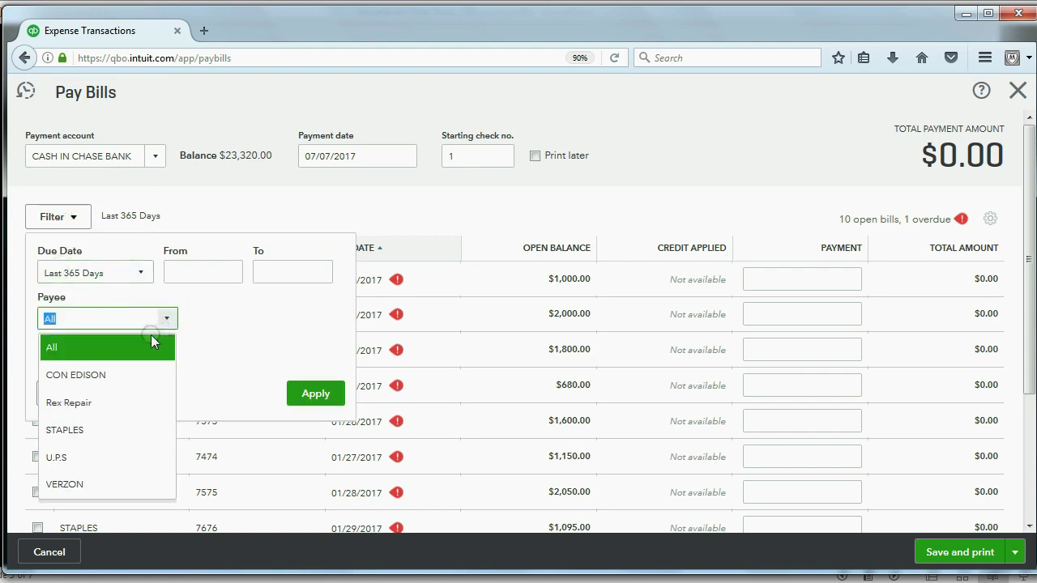
pyautogui.click(125, 377)
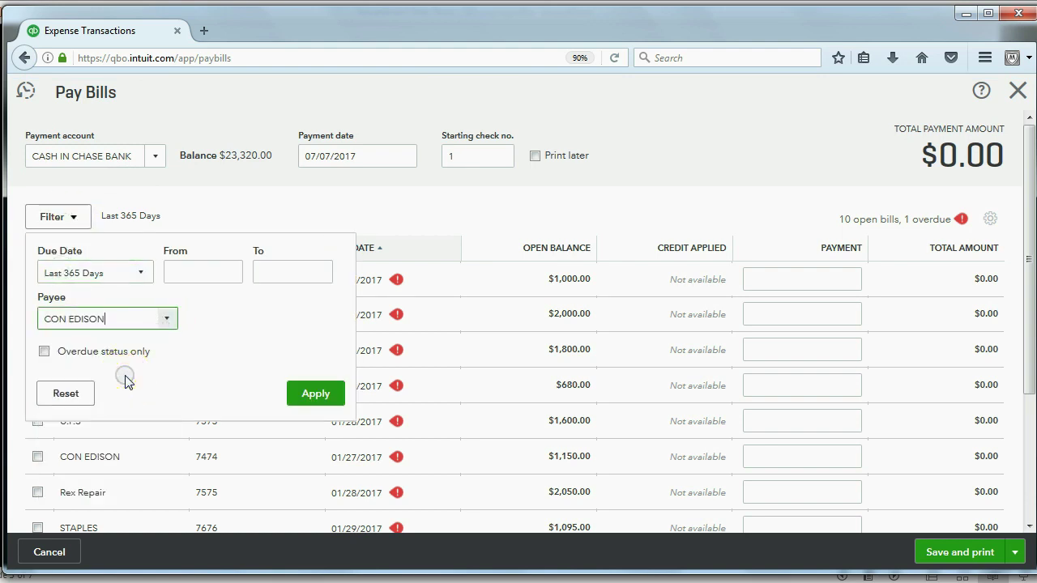
pyautogui.click(299, 392)
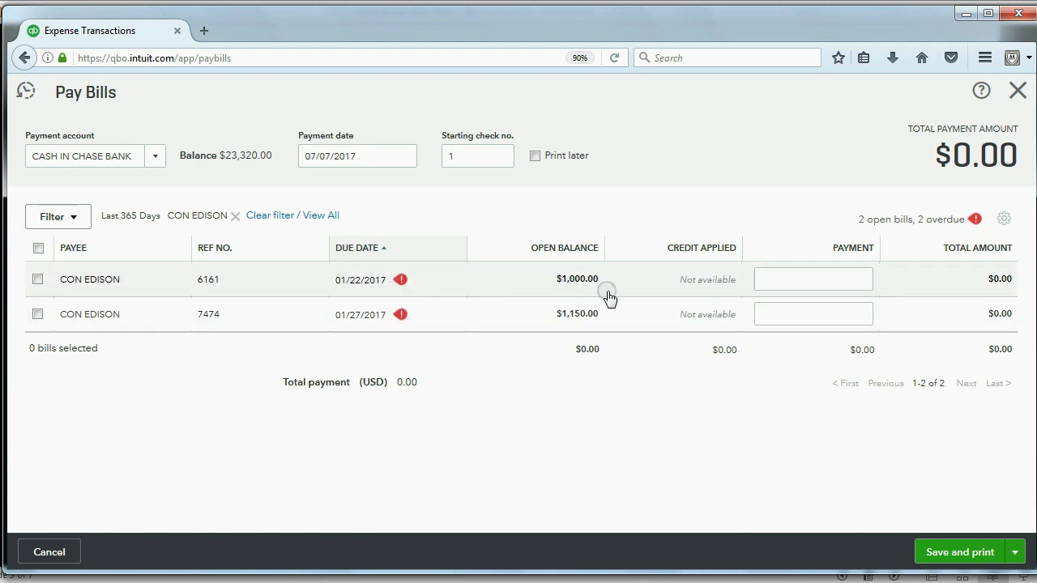
# Step: Pay Con Edison bill 6161 in full, dated February 1, 2017, and save and close
pyautogui.click(37, 279)
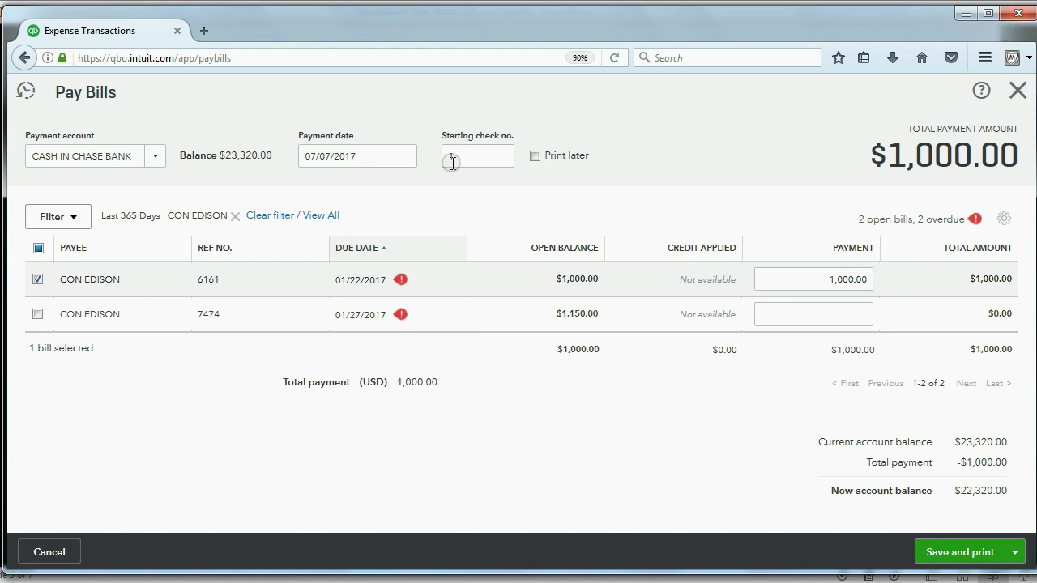
pyautogui.click(403, 156)
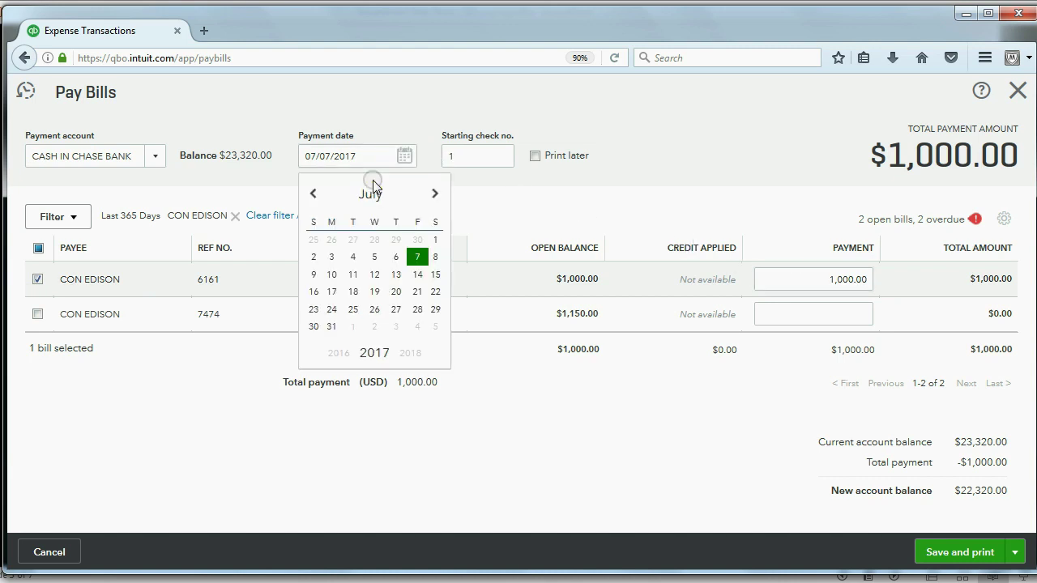
pyautogui.click(314, 197)
pyautogui.click(314, 196)
pyautogui.click(315, 197)
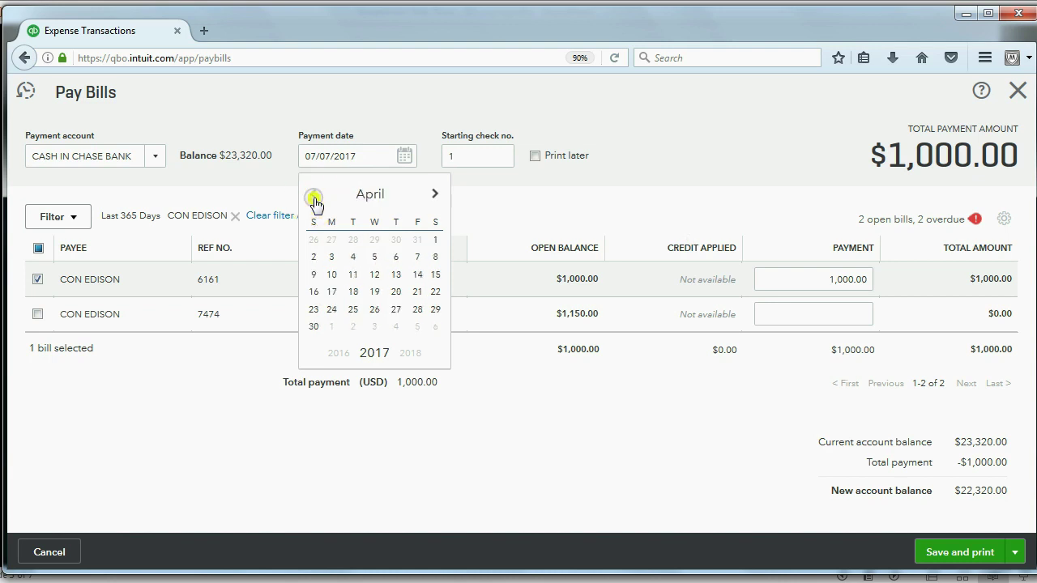
pyautogui.click(314, 196)
pyautogui.click(314, 196)
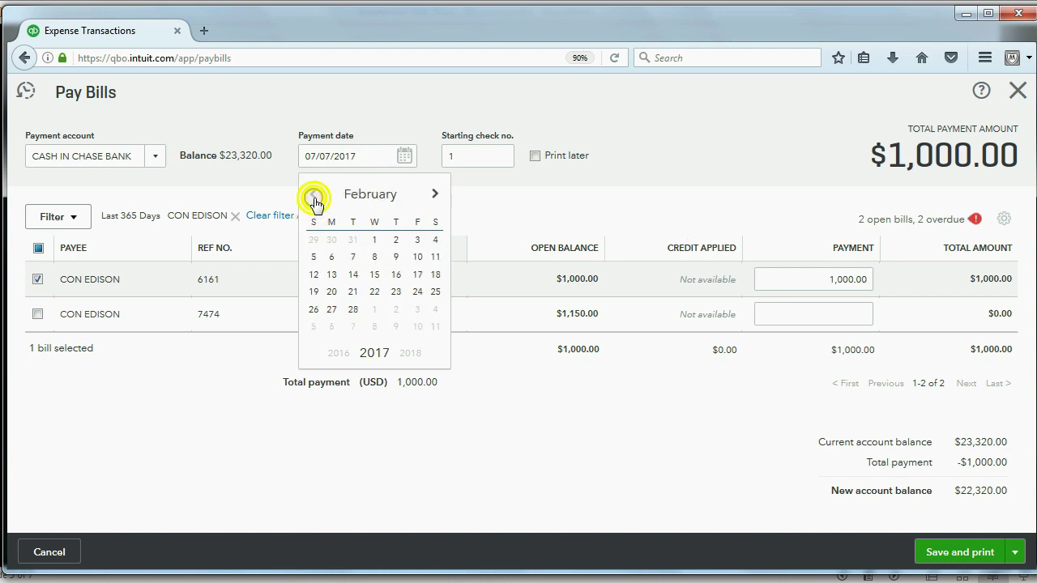
pyautogui.click(375, 239)
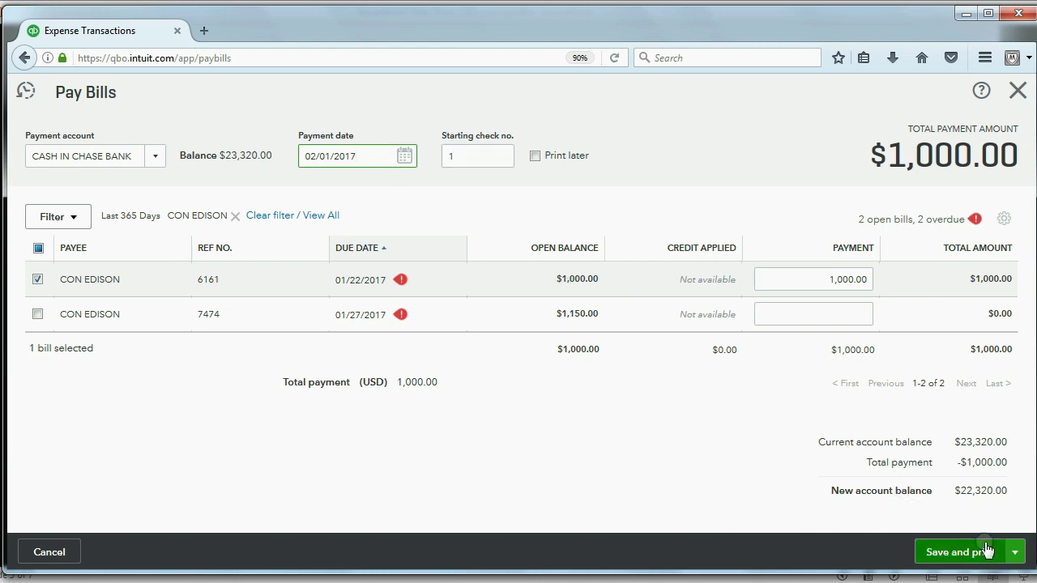
pyautogui.click(1013, 552)
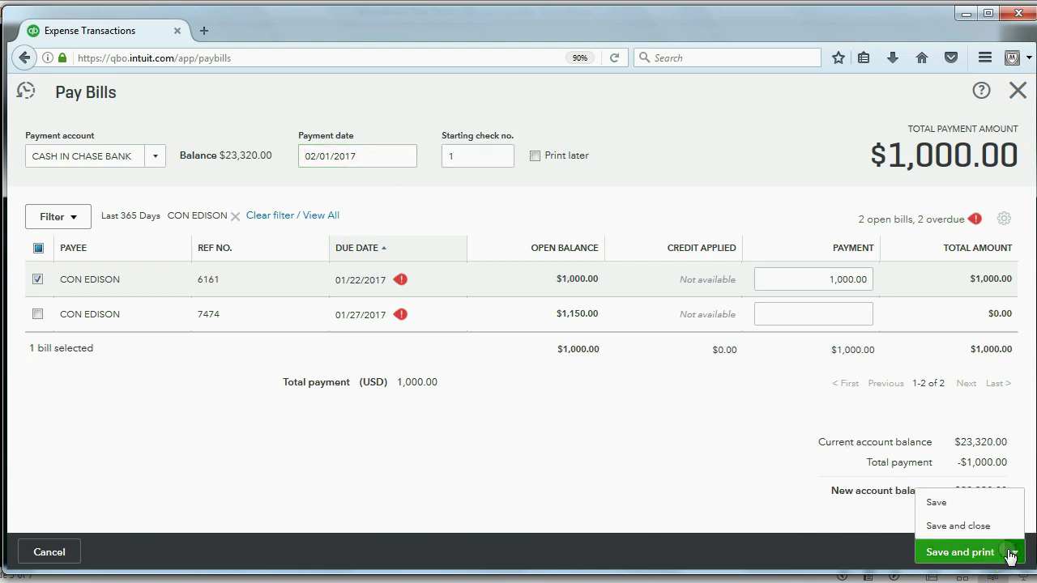
pyautogui.click(972, 526)
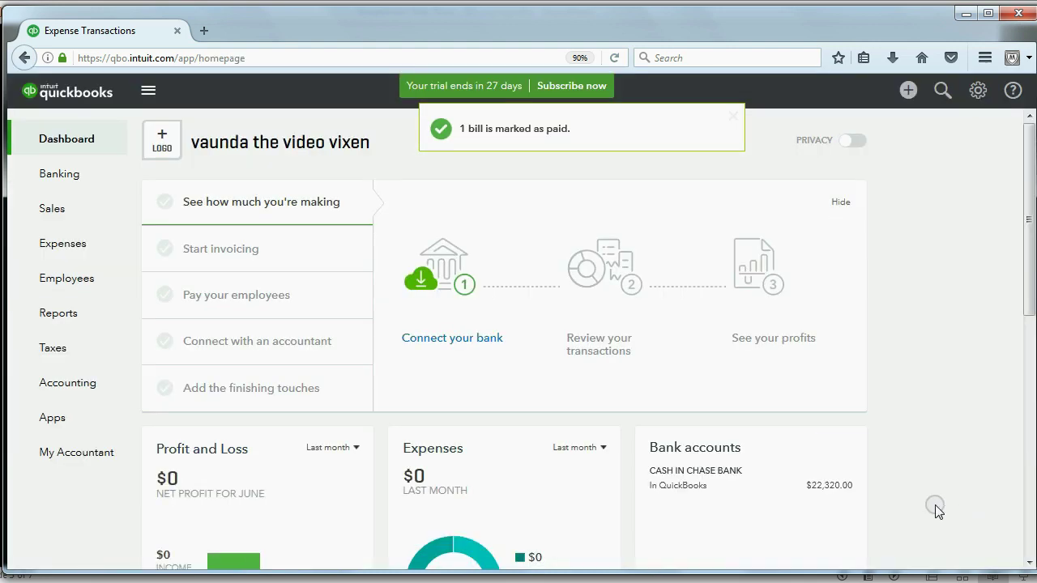
# Step: Open My Trial Balance, showing Cash in Chase Bank 22,320.00 and Accounts Payable 12,285.00
pyautogui.click(64, 317)
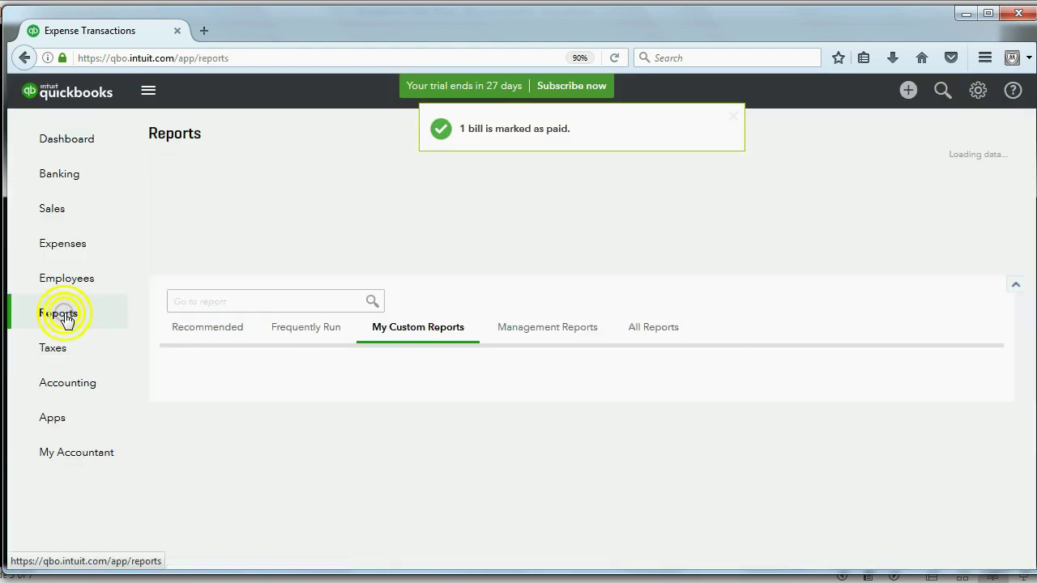
pyautogui.scroll(-1, 186, 365)
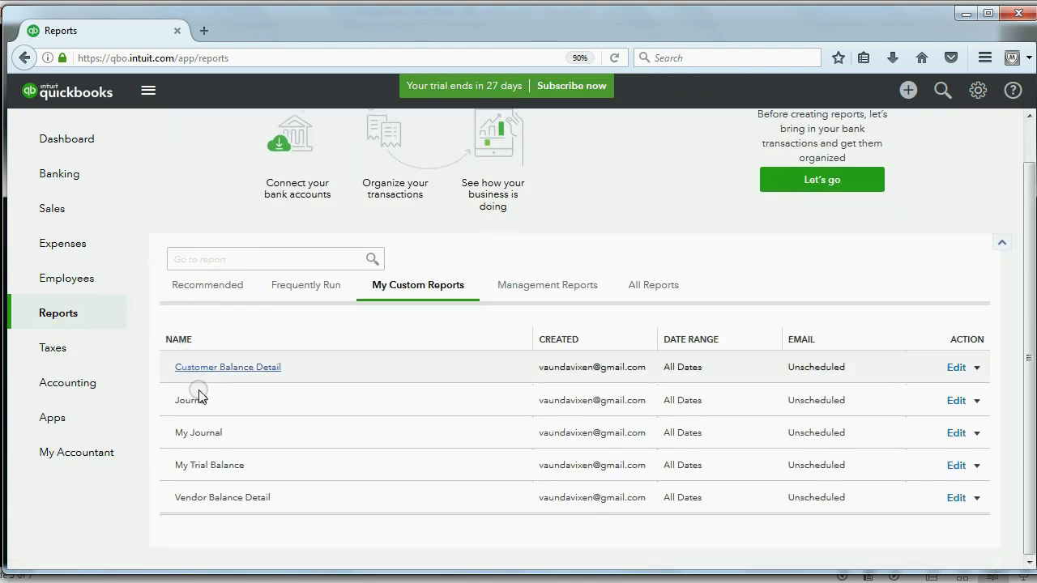
pyautogui.click(219, 466)
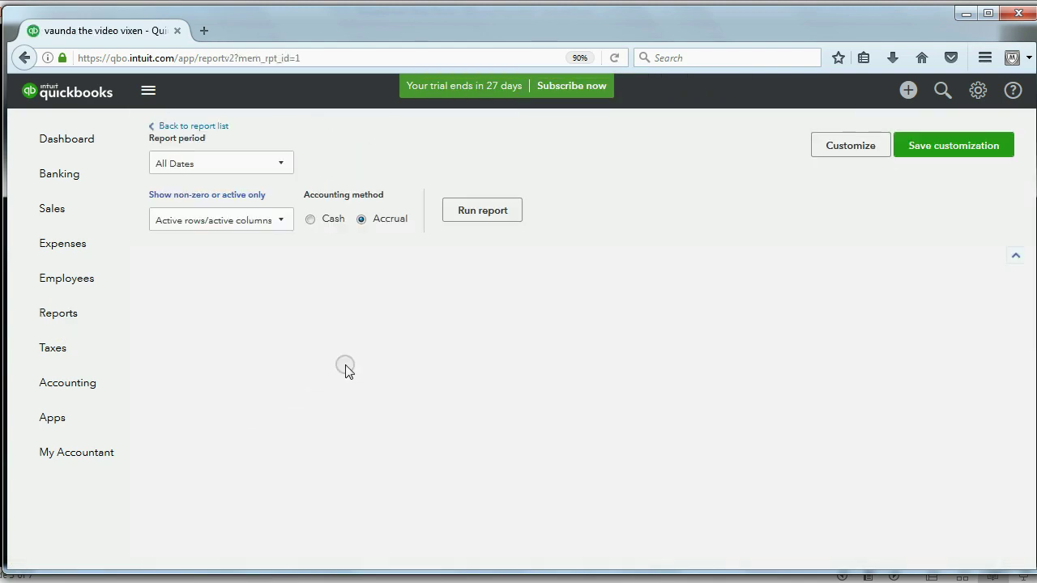
pyautogui.scroll(-5, 346, 366)
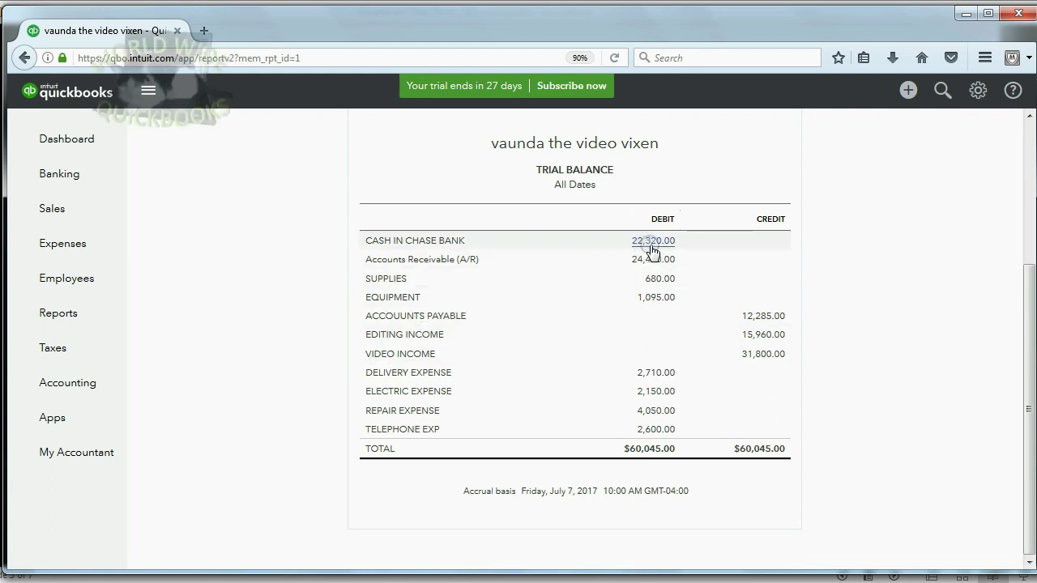
pyautogui.click(569, 578)
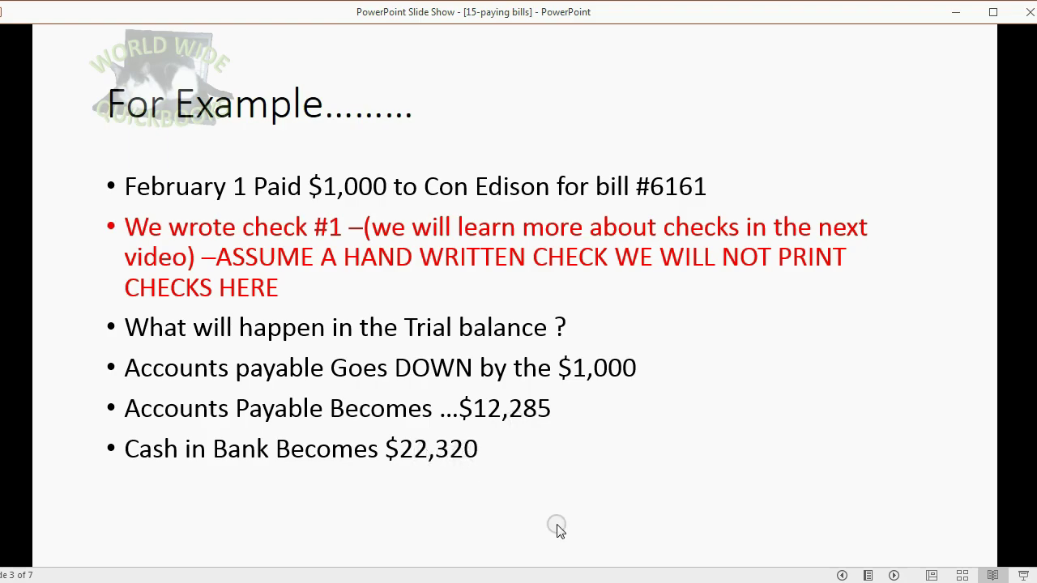
# Step: Advance the slide show to slide 4, "Now let's check the vendor records."
pyautogui.click(571, 579)
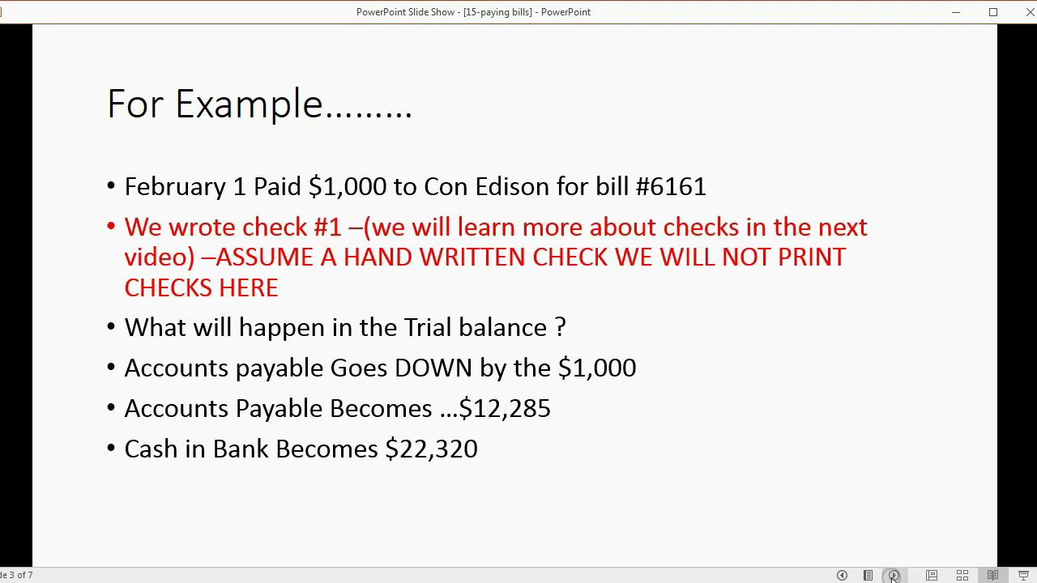
pyautogui.click(893, 576)
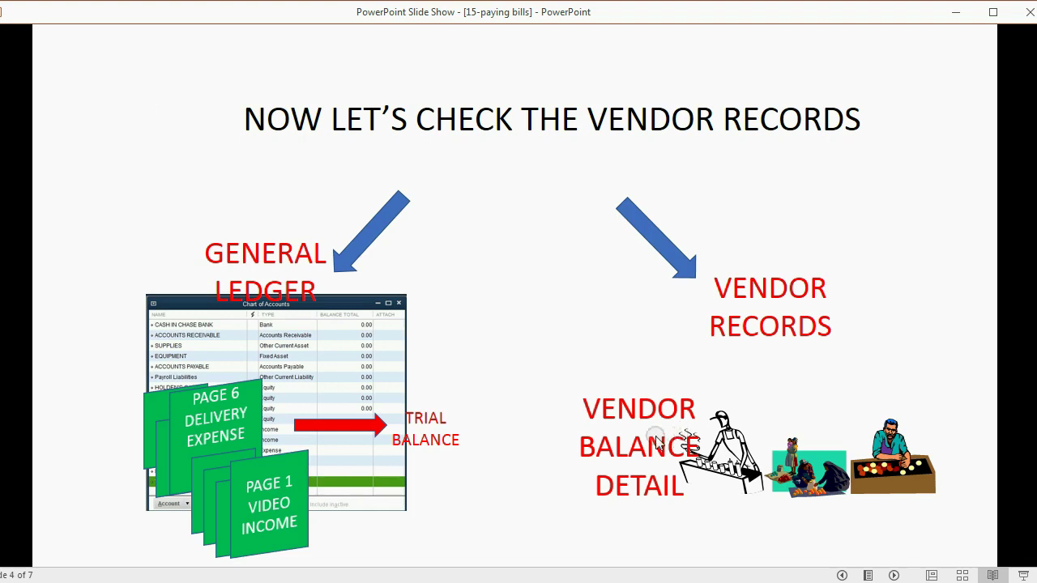
# Step: Review the Vendor Balance Detail report: Con Edison owes $1,150.00, Rex Repair $4,050
pyautogui.hotkey('alt', 'Tab')
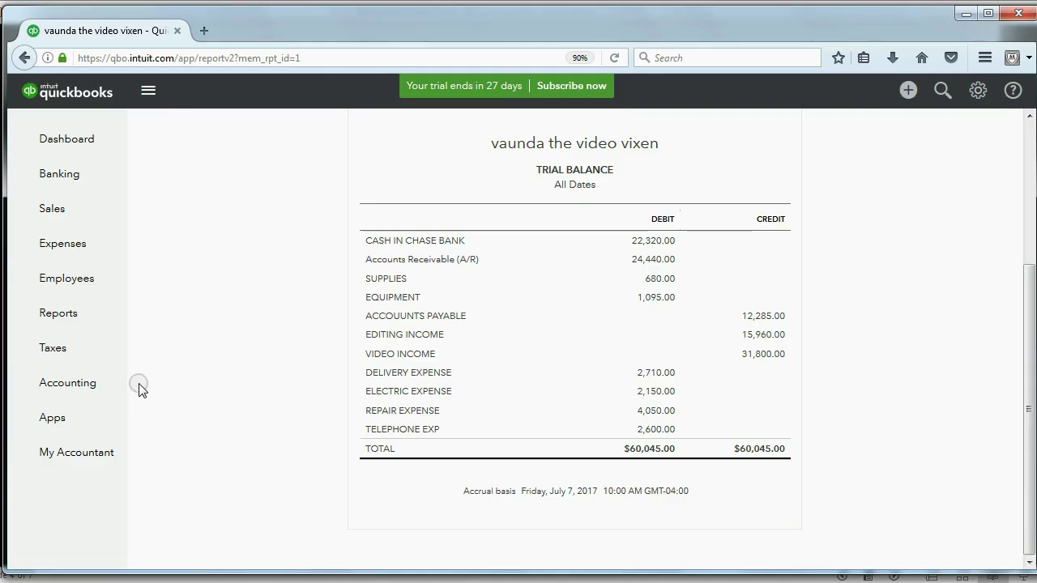
pyautogui.click(59, 318)
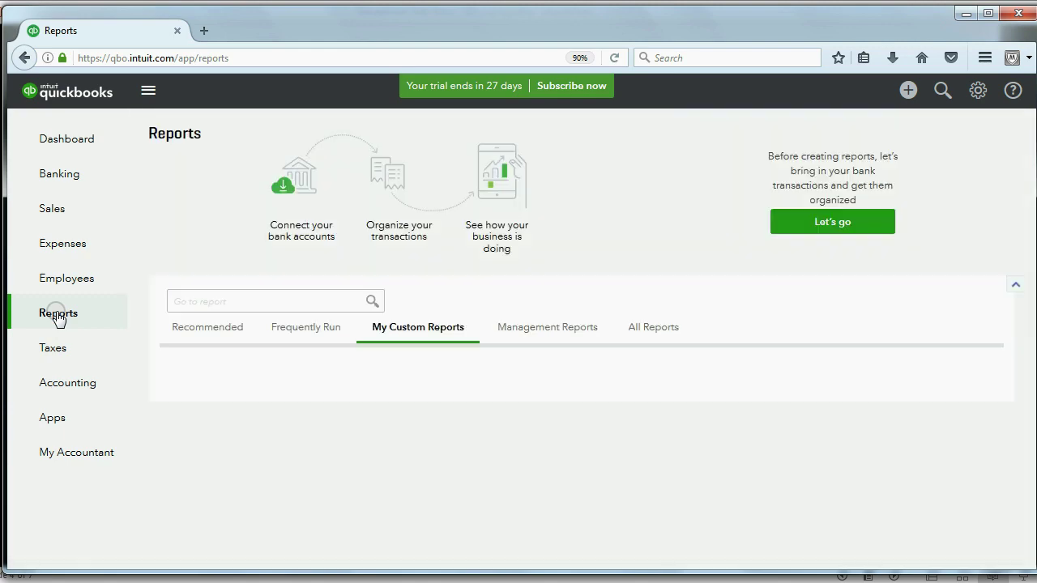
pyautogui.scroll(-1, 179, 334)
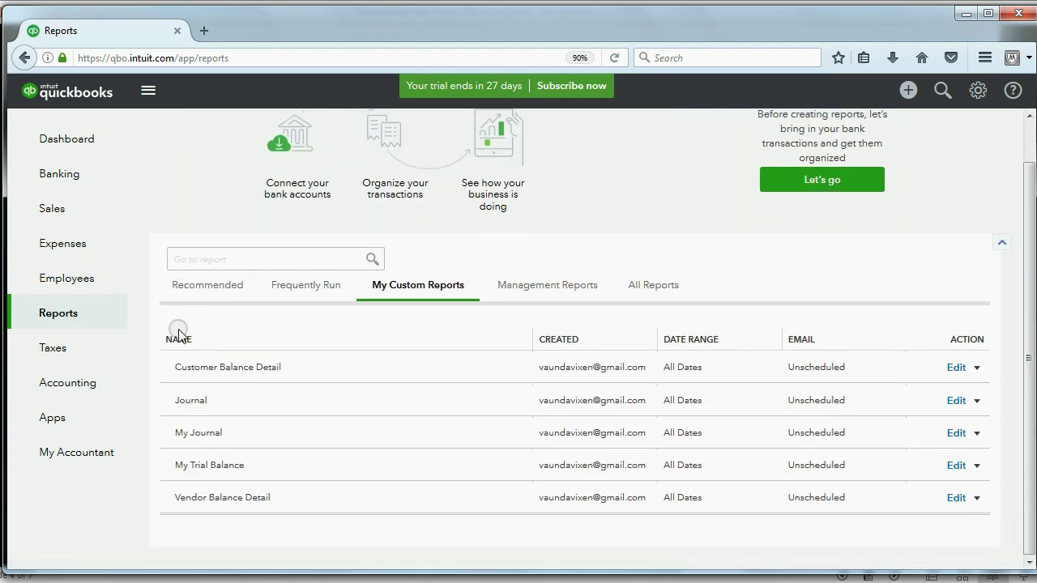
pyautogui.click(232, 498)
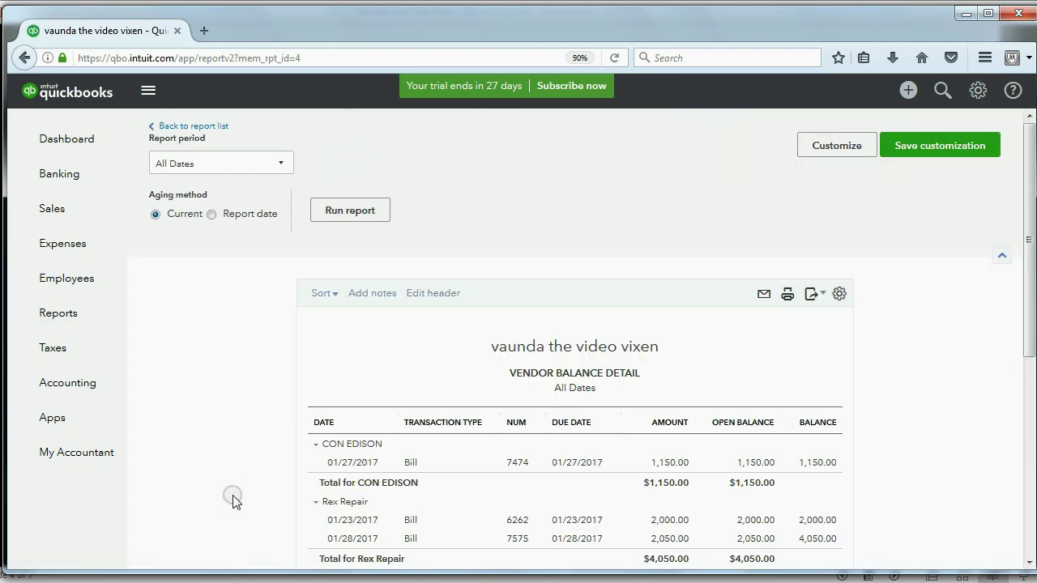
pyautogui.scroll(-4, 445, 384)
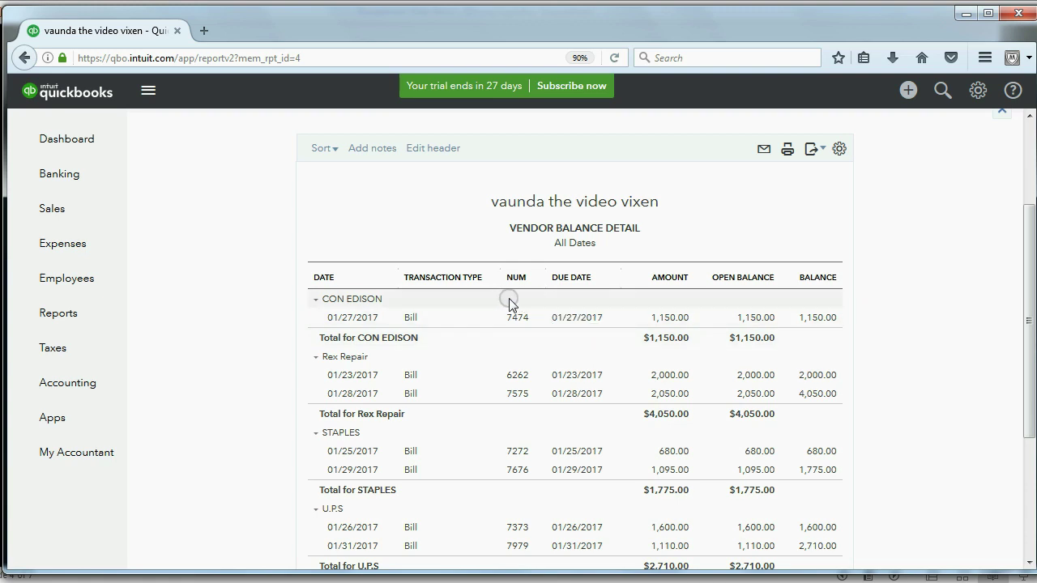
pyautogui.scroll(-3, 515, 301)
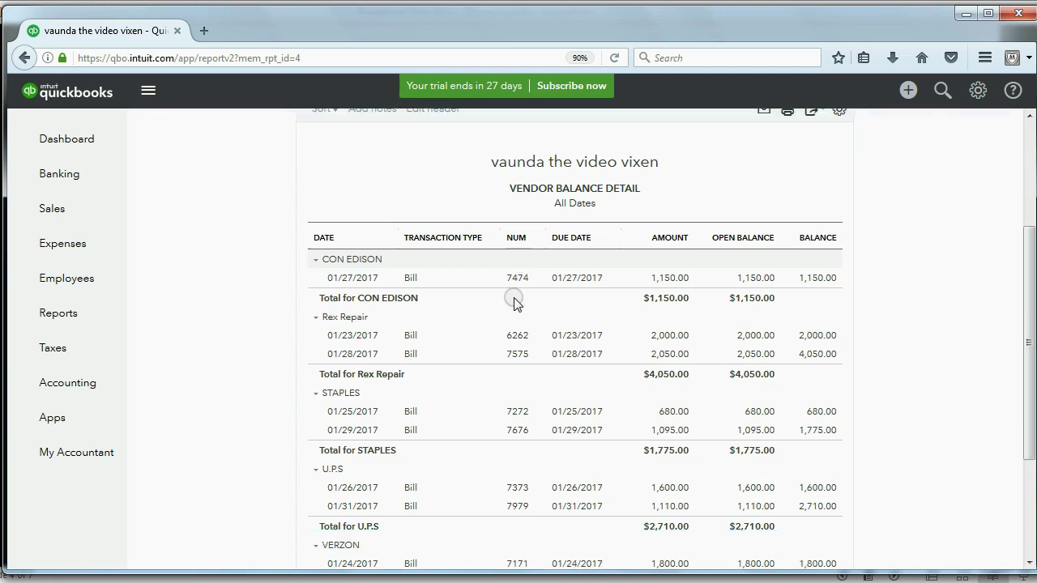
pyautogui.scroll(1, 516, 301)
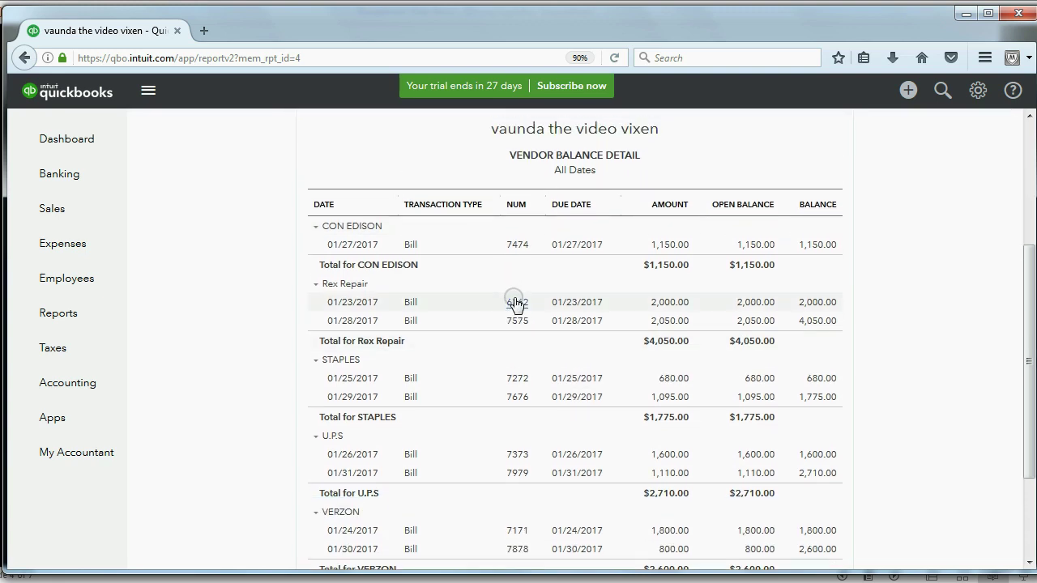
pyautogui.click(941, 577)
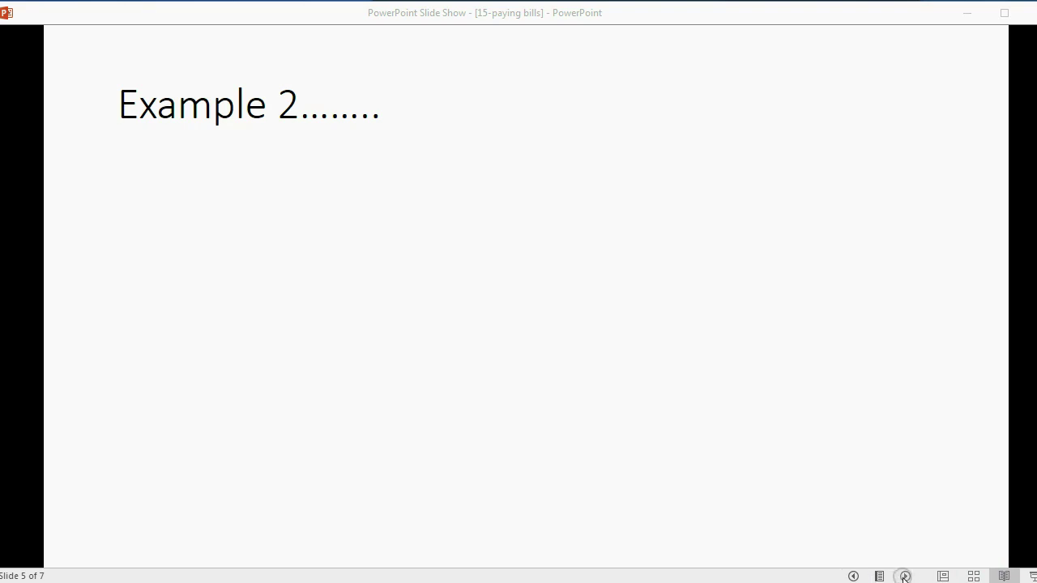
# Step: Reveal the Example 2 bullets: Rex Repair payment, Check #2, AP $11,735, Cash $21,770
pyautogui.click(904, 576)
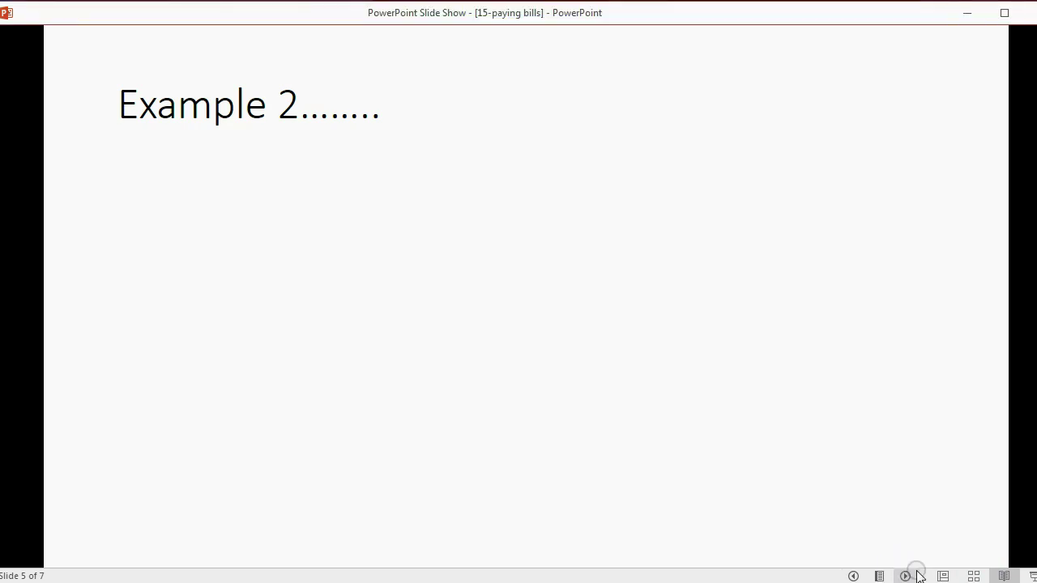
pyautogui.click(915, 571)
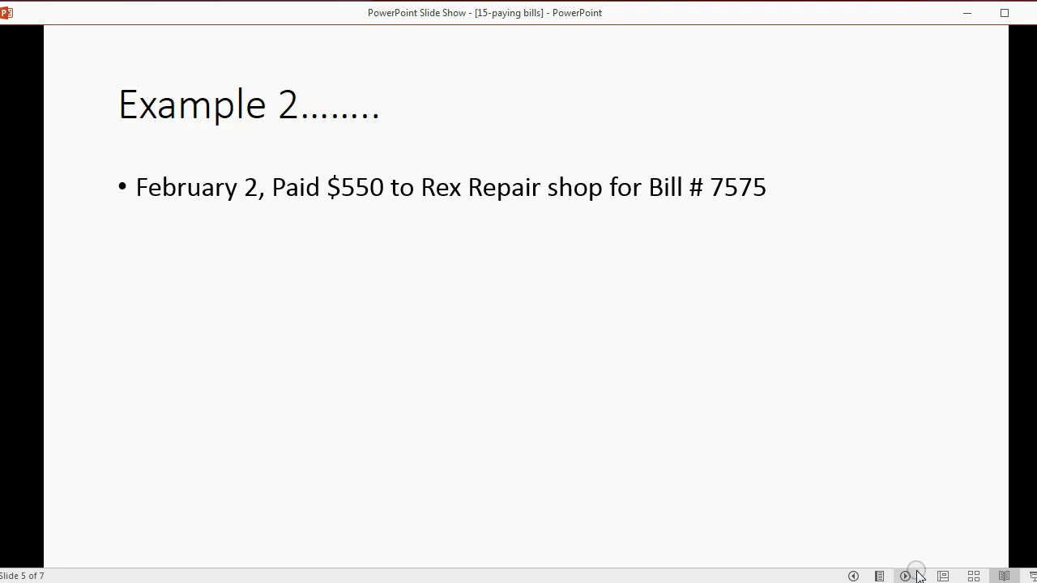
pyautogui.click(916, 570)
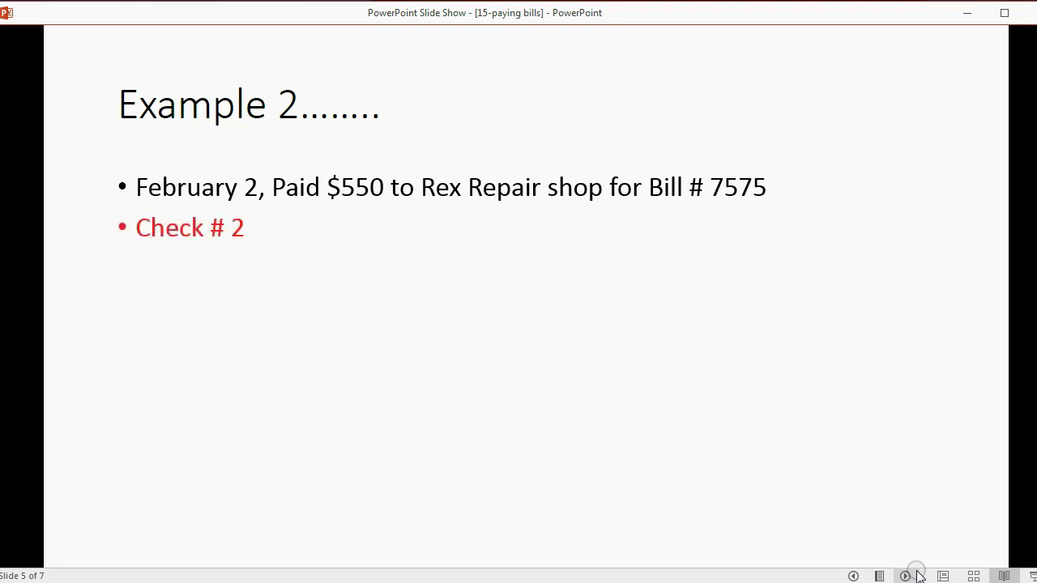
pyautogui.click(916, 572)
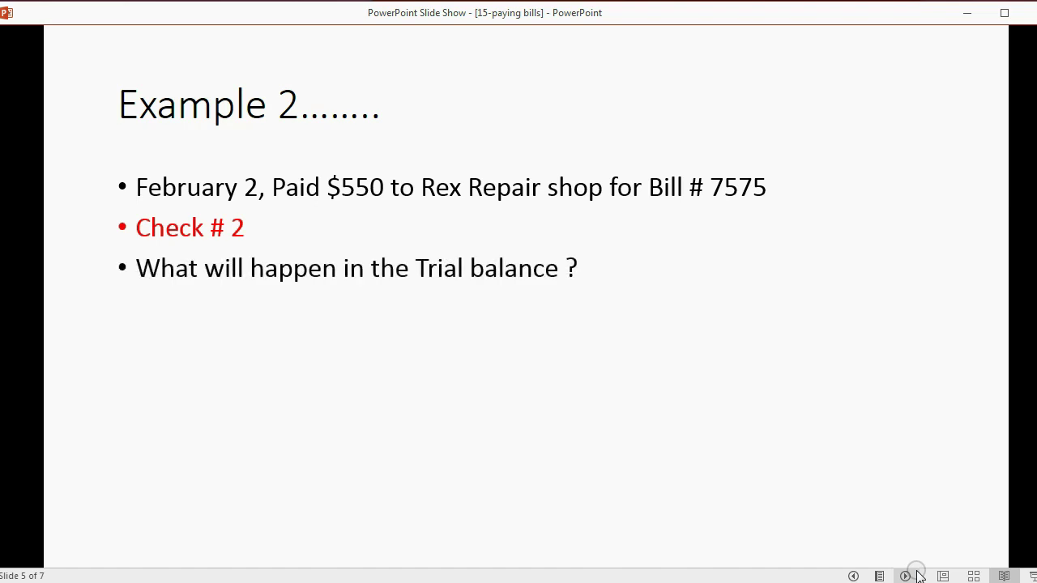
pyautogui.click(916, 573)
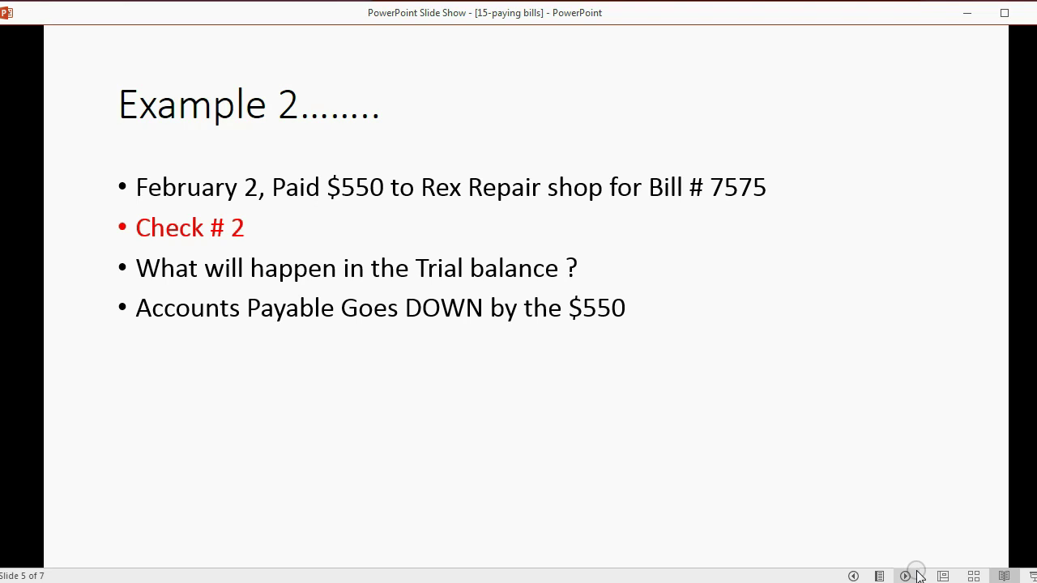
pyautogui.click(916, 572)
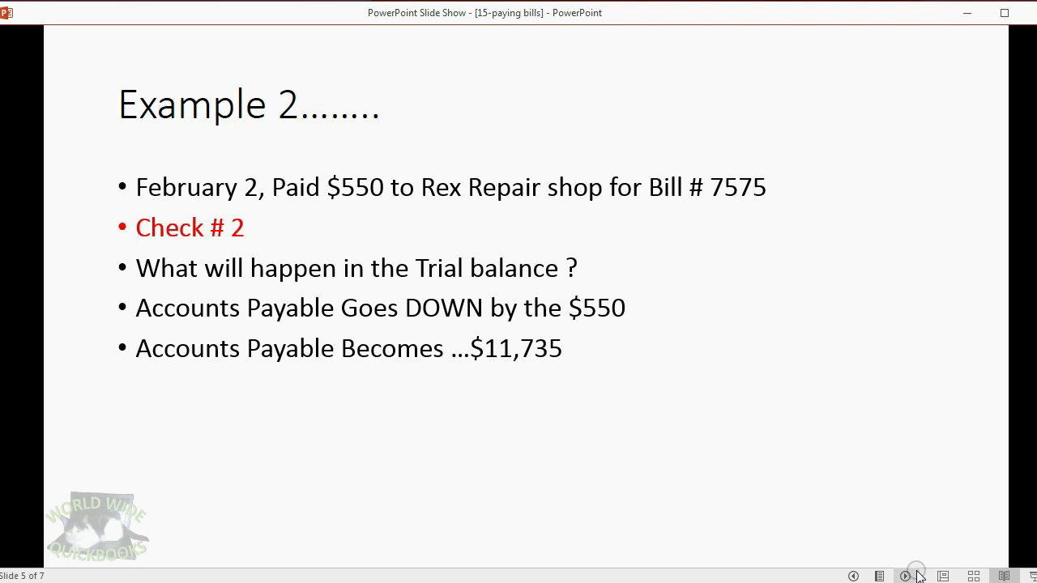
pyautogui.click(917, 570)
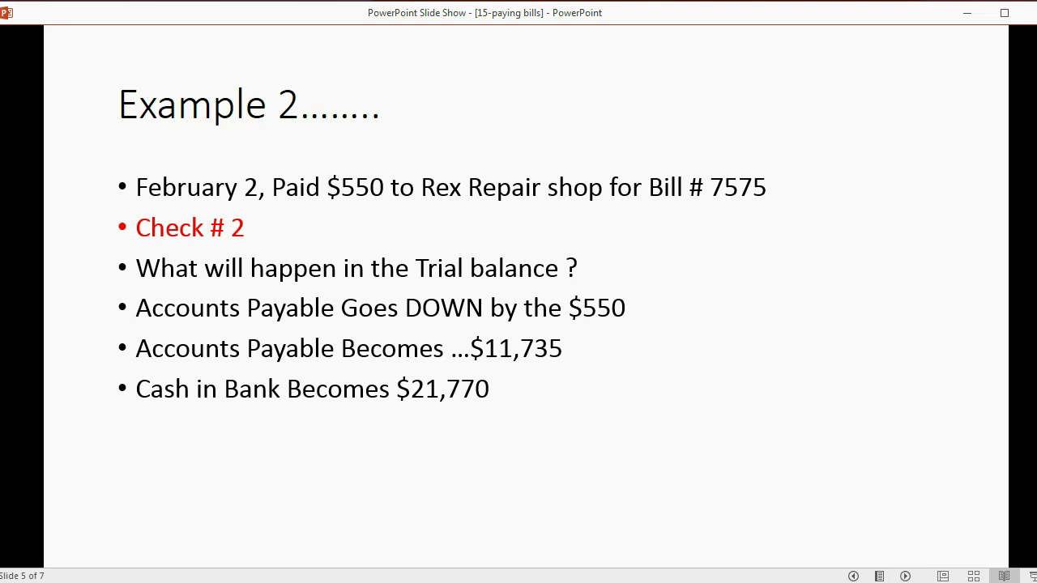
# Step: Start a new Pay Bills payment dated February 2, 2017
pyautogui.hotkey('alt', 'Tab')
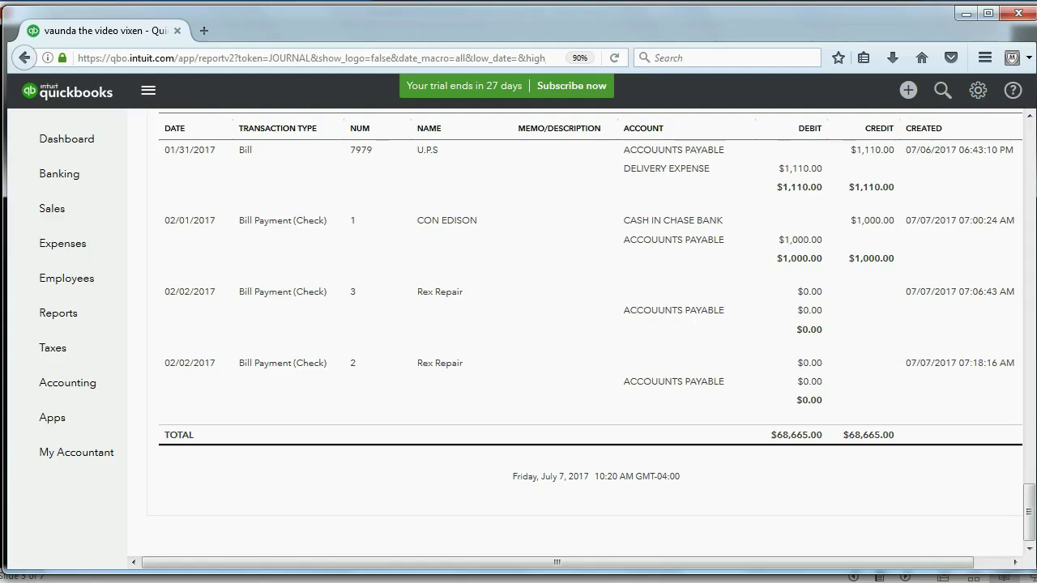
pyautogui.scroll(5, 205, 547)
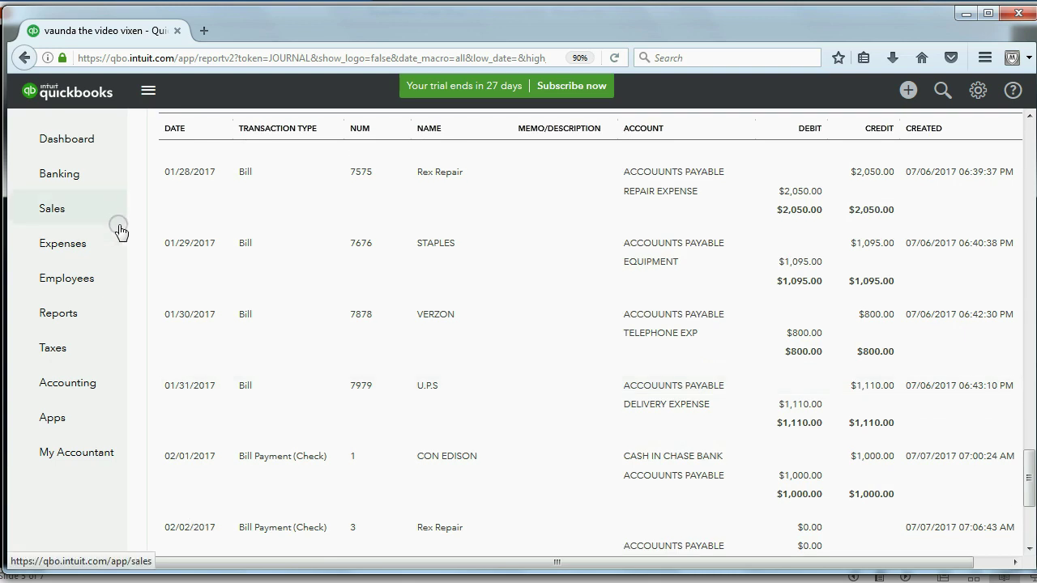
pyautogui.click(907, 90)
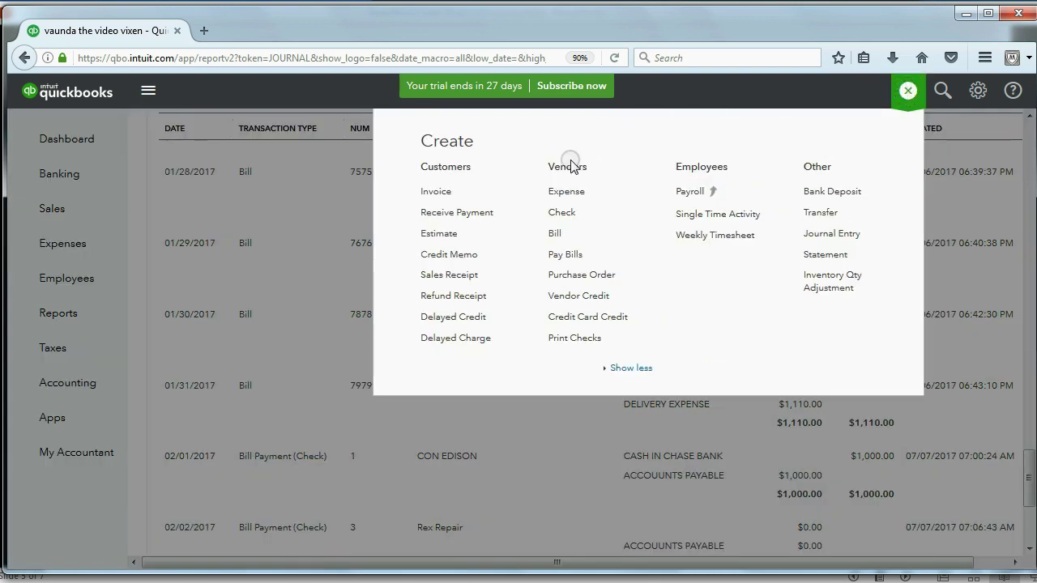
pyautogui.click(566, 252)
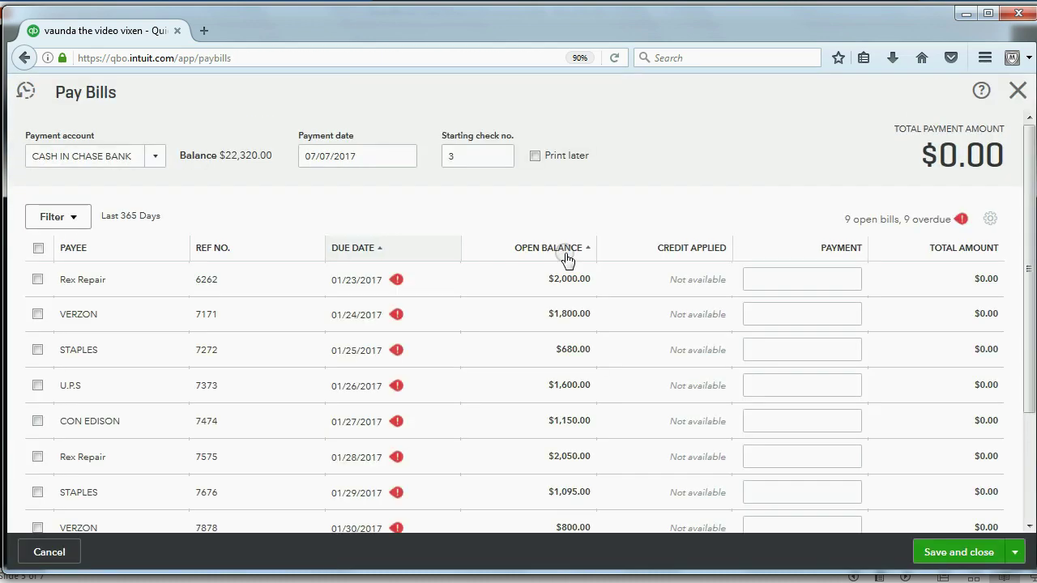
pyautogui.click(400, 158)
pyautogui.click(313, 194)
pyautogui.click(314, 193)
pyautogui.click(313, 193)
pyautogui.click(313, 194)
pyautogui.click(313, 194)
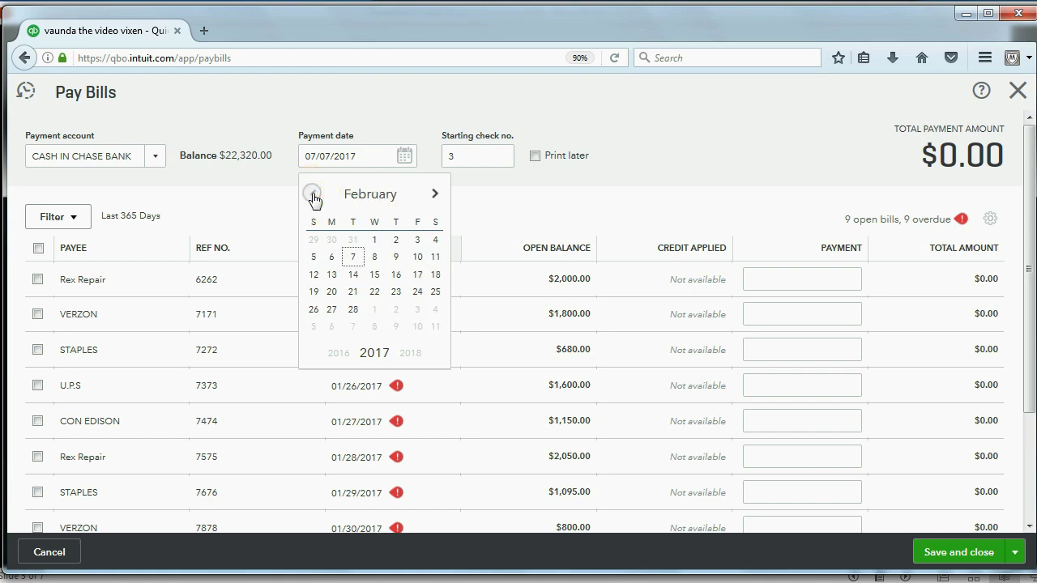
pyautogui.click(396, 240)
# Step: Set the starting check number to 2
pyautogui.doubleClick(446, 156)
pyautogui.write('2')
pyautogui.click(436, 161)
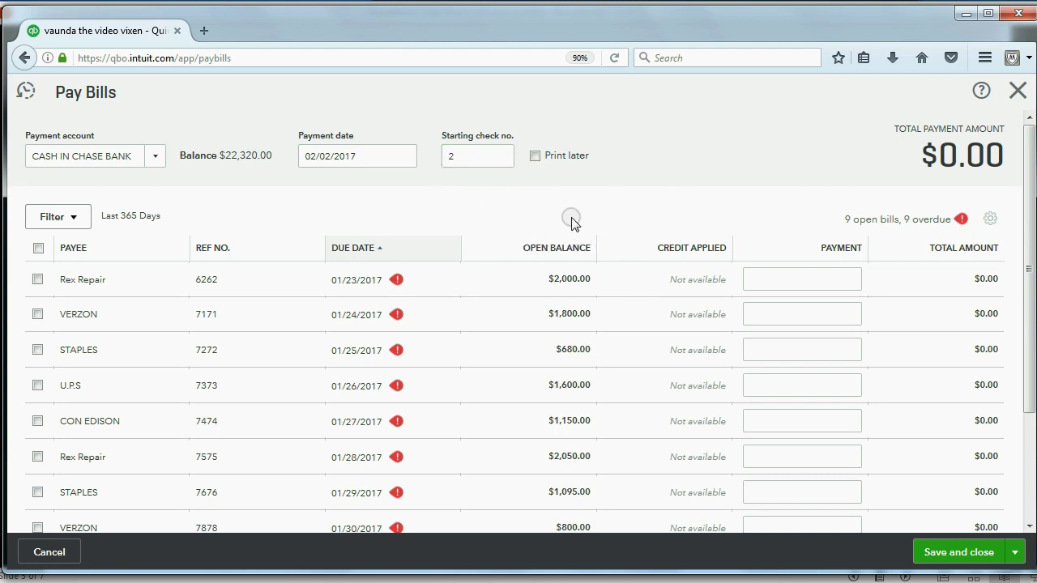
pyautogui.click(482, 156)
pyautogui.click(482, 155)
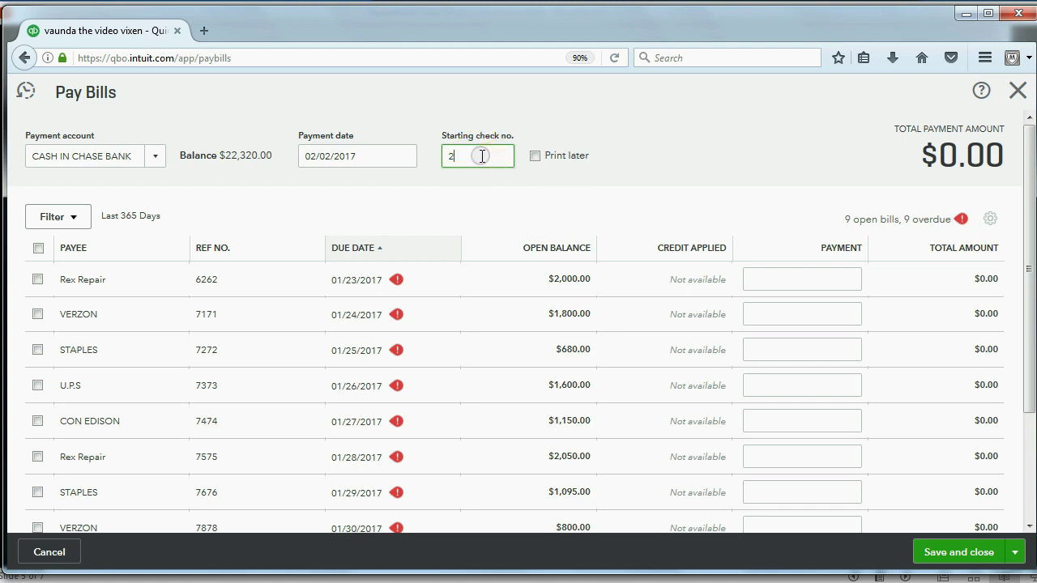
# Step: Filter the open bills to payee Rex Repair
pyautogui.click(64, 219)
pyautogui.click(162, 322)
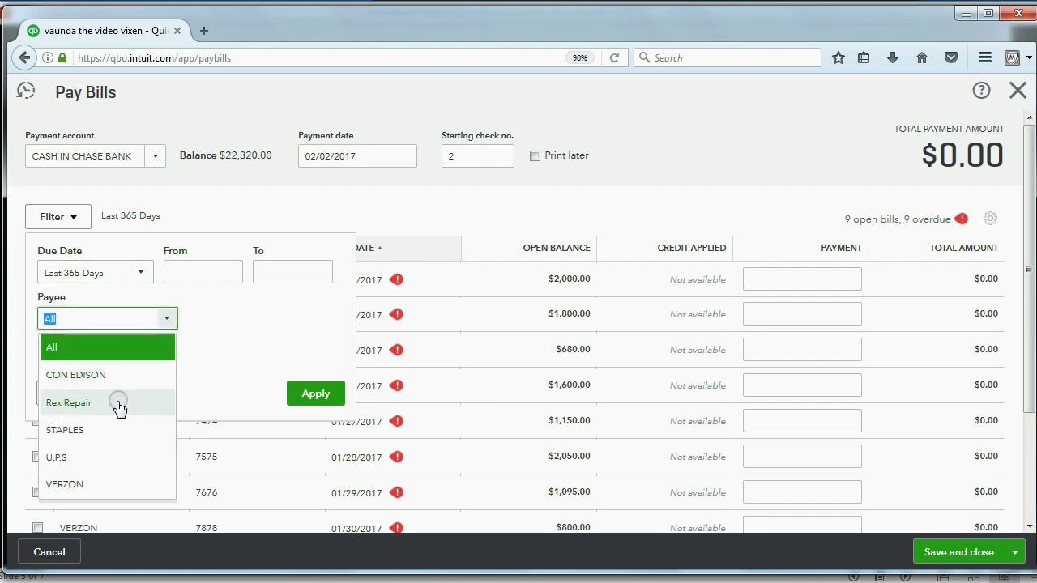
pyautogui.click(119, 405)
pyautogui.click(288, 394)
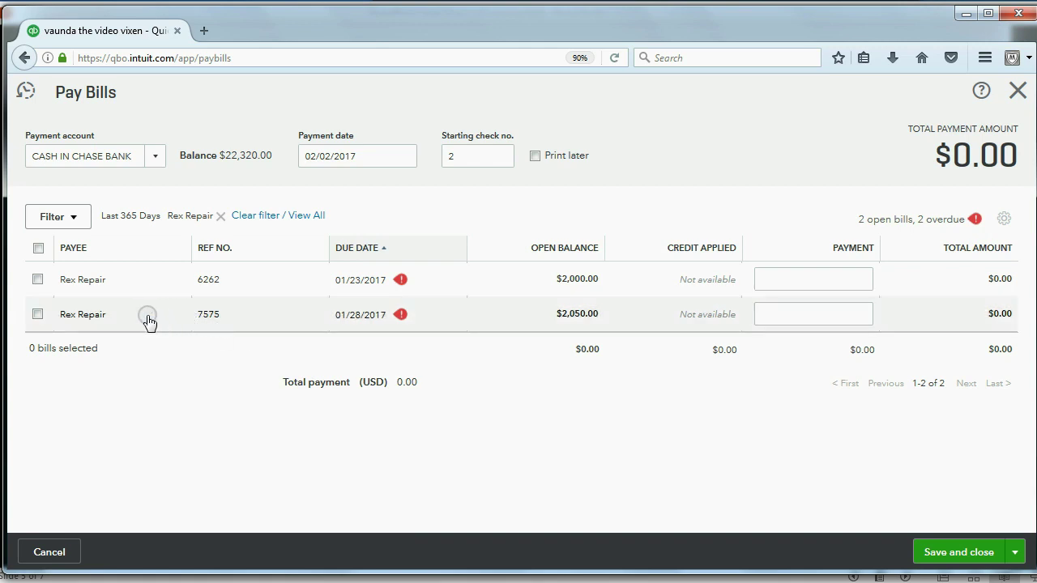
# Step: Pay 550.00 instead of 2,050.00 on Rex Repair bill 7575 and save the payment
pyautogui.click(39, 314)
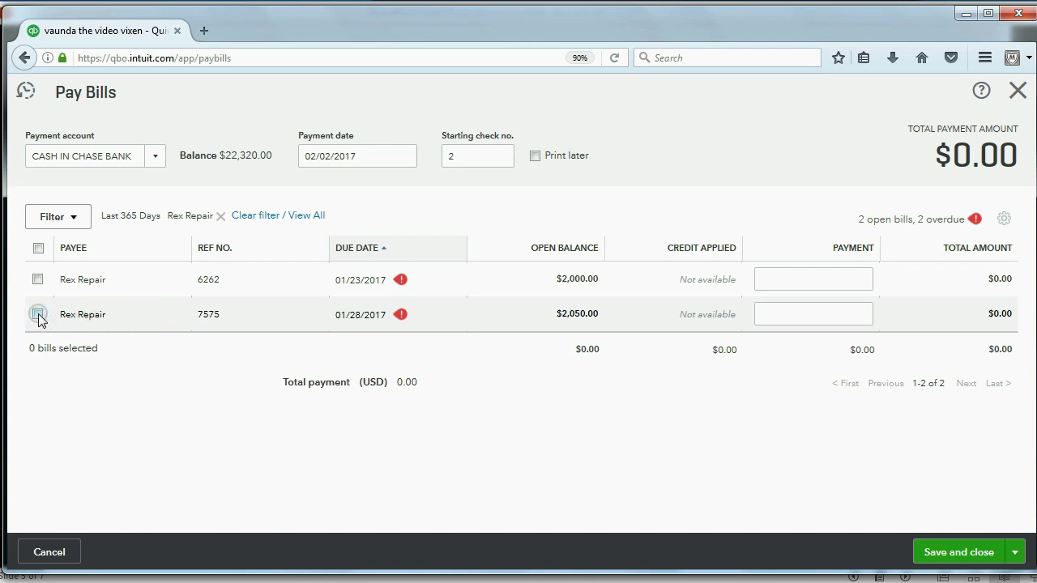
pyautogui.click(39, 314)
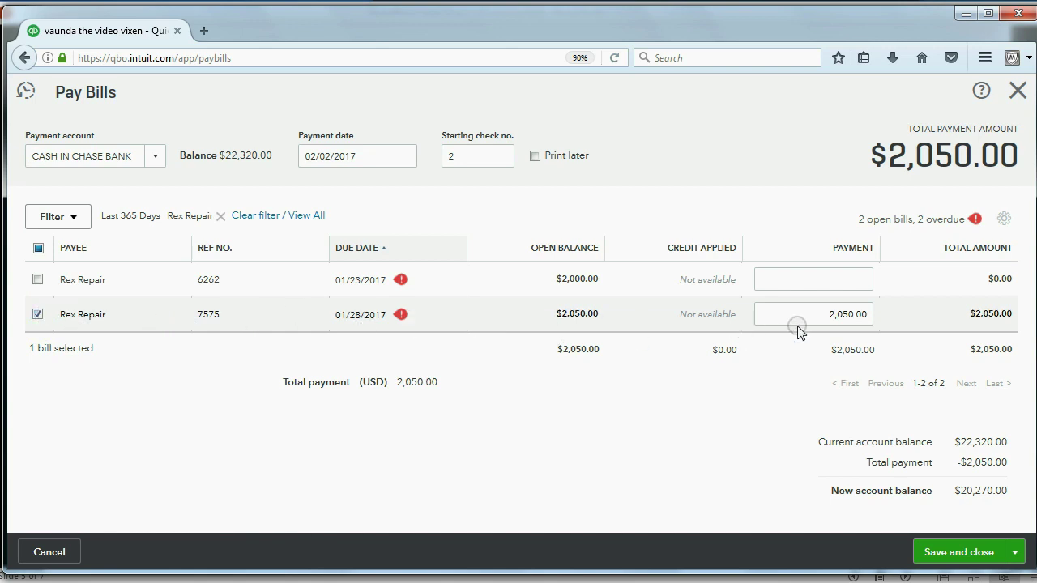
pyautogui.click(838, 315)
pyautogui.doubleClick(821, 314)
pyautogui.click(827, 315)
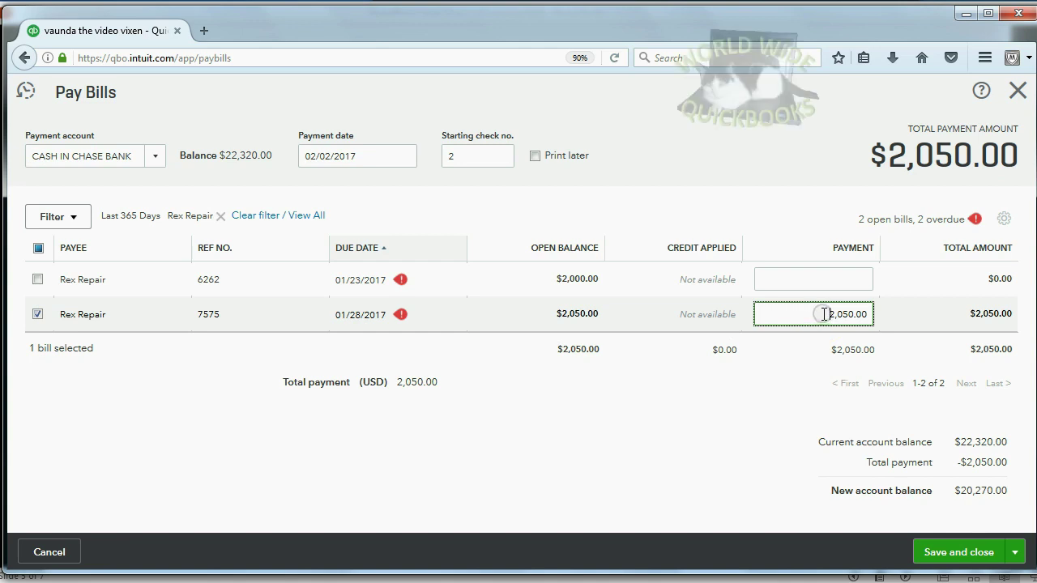
pyautogui.moveTo(824, 314); pyautogui.dragTo(865, 314)
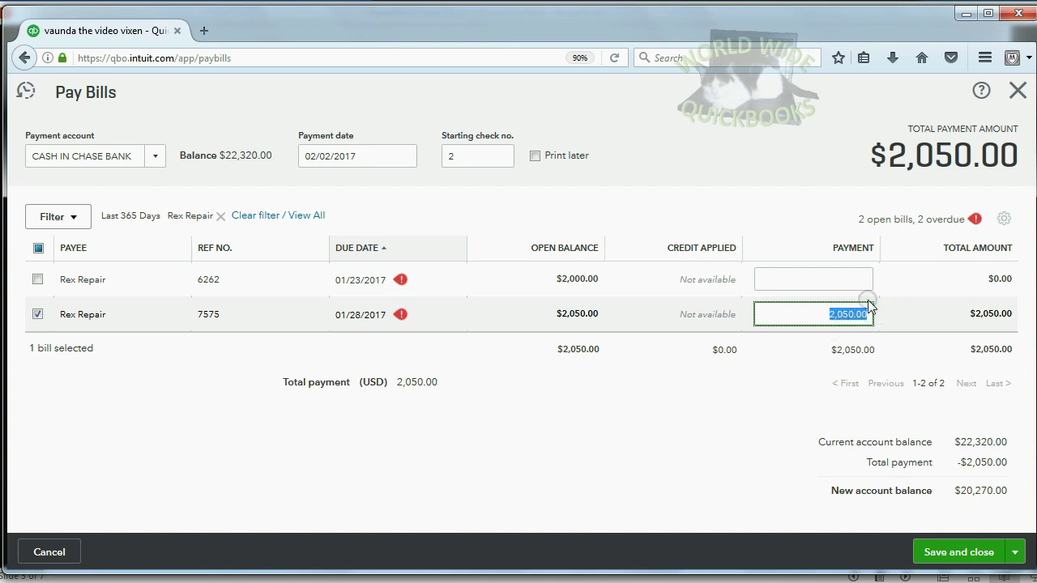
pyautogui.write('550')
pyautogui.press('Tab')
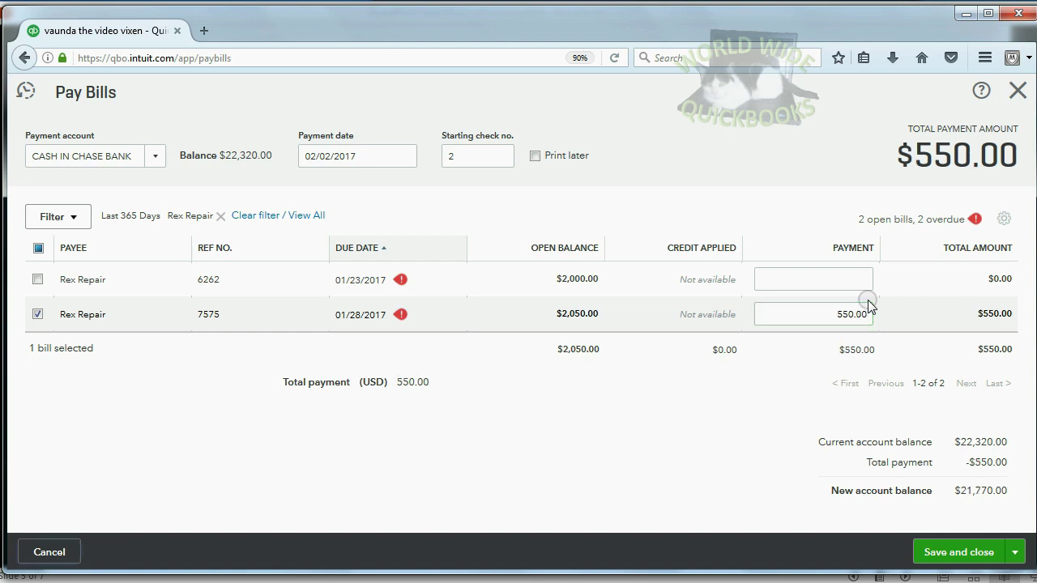
pyautogui.click(860, 315)
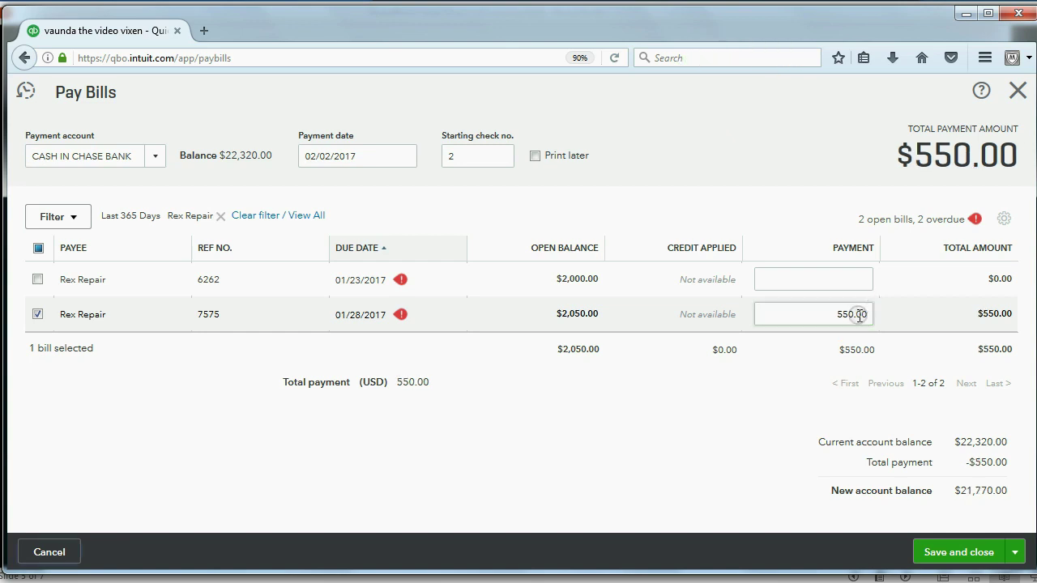
pyautogui.click(958, 547)
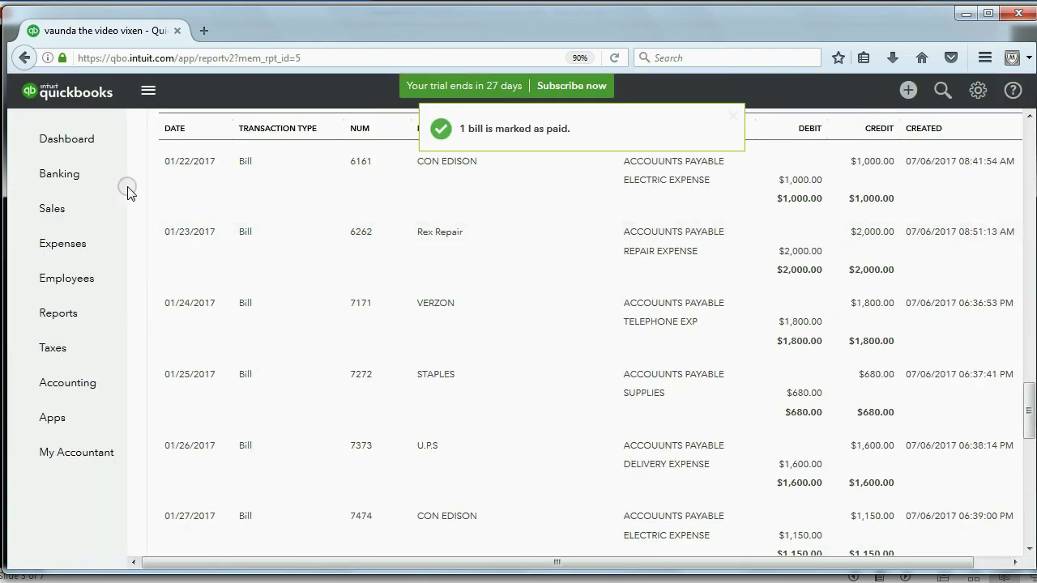
# Step: Review the Vendor Balance Detail report showing Rex Repair bill 7575 with 1,500.00 open, then return to Reports
pyautogui.click(71, 302)
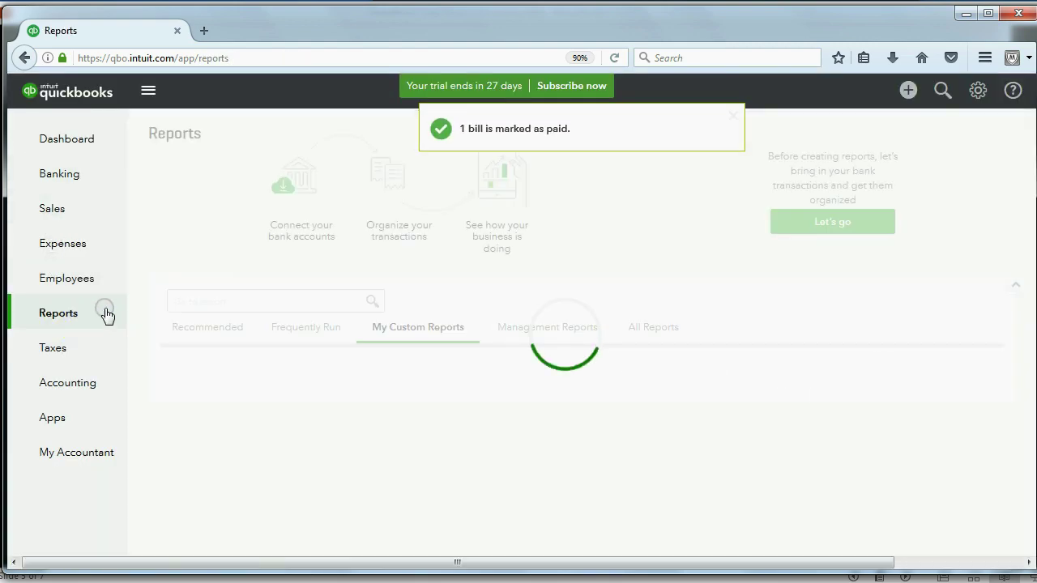
pyautogui.click(332, 328)
pyautogui.scroll(-1, 317, 340)
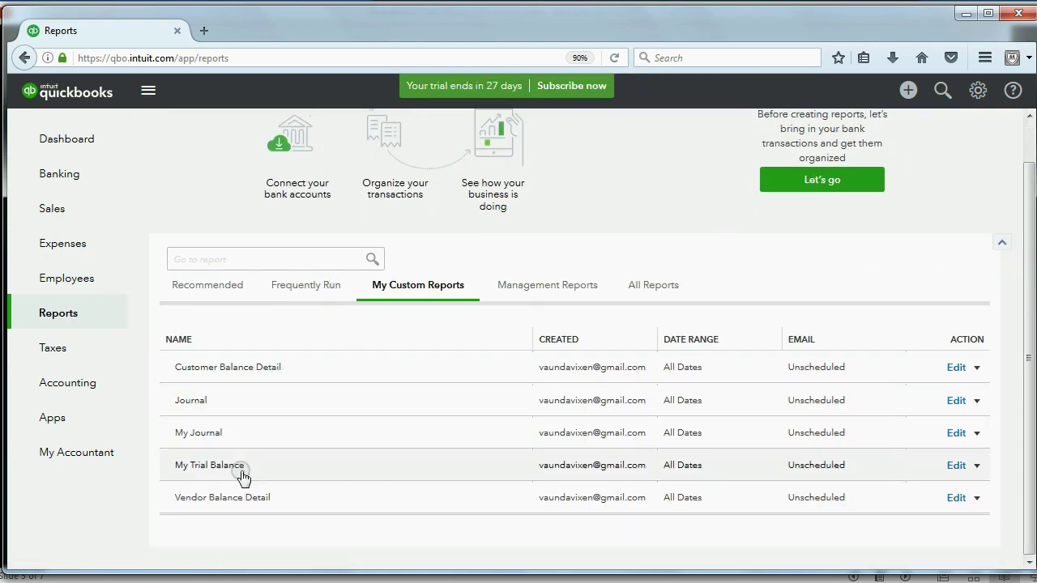
pyautogui.click(245, 497)
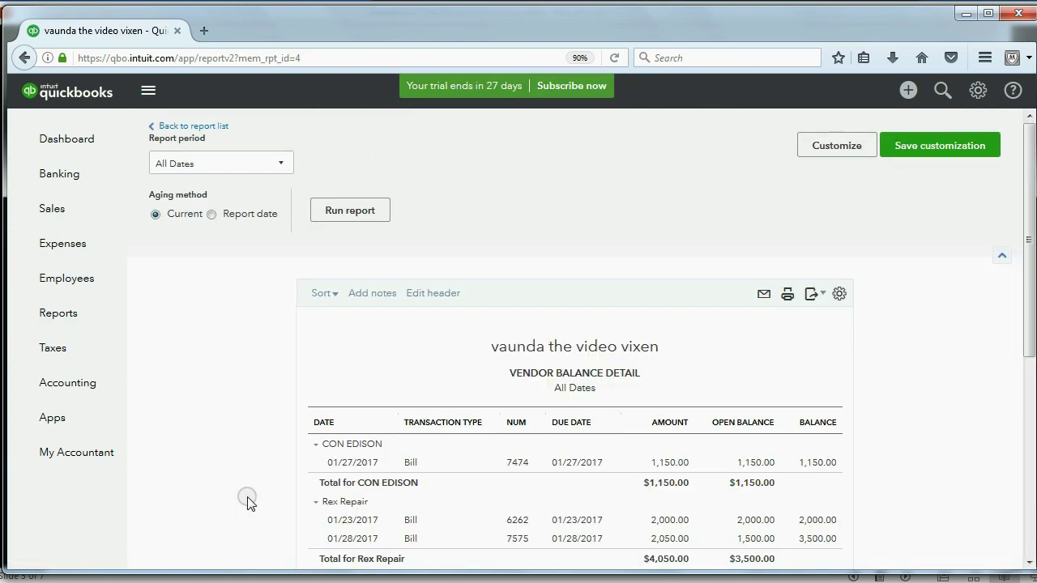
pyautogui.scroll(-4, 587, 385)
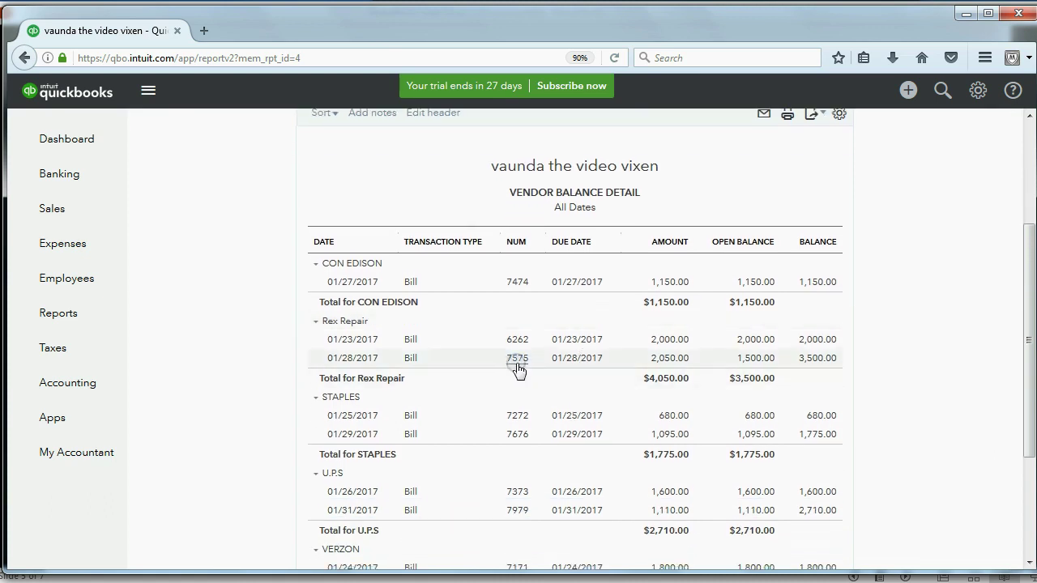
pyautogui.scroll(-3, 519, 369)
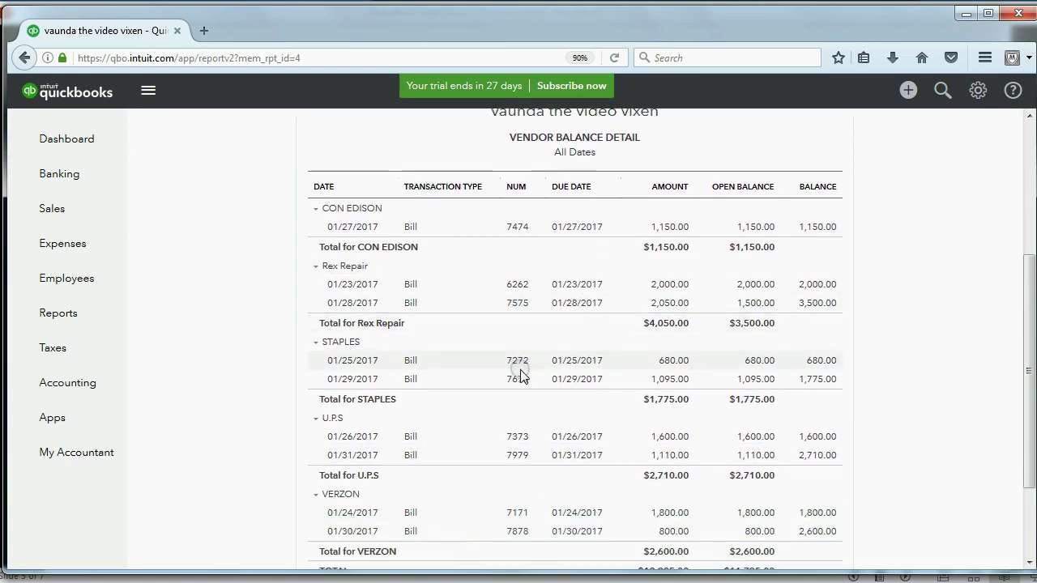
pyautogui.scroll(2, 512, 285)
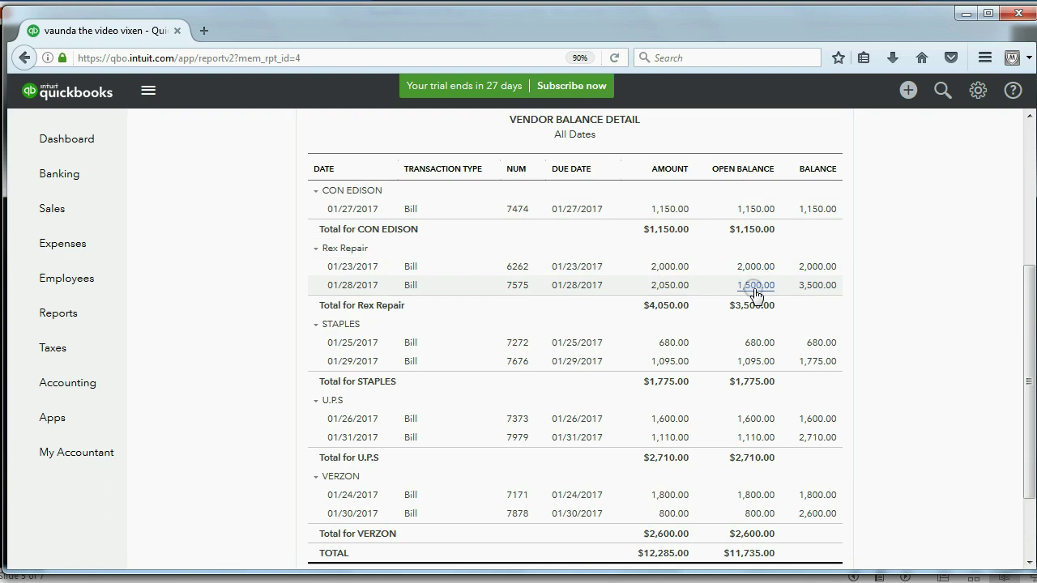
pyautogui.click(61, 313)
# Step: Open the My Trial Balance report and review Cash at 21,770.00 and Accounts Payable at 11,735.00
pyautogui.scroll(-1, 365, 348)
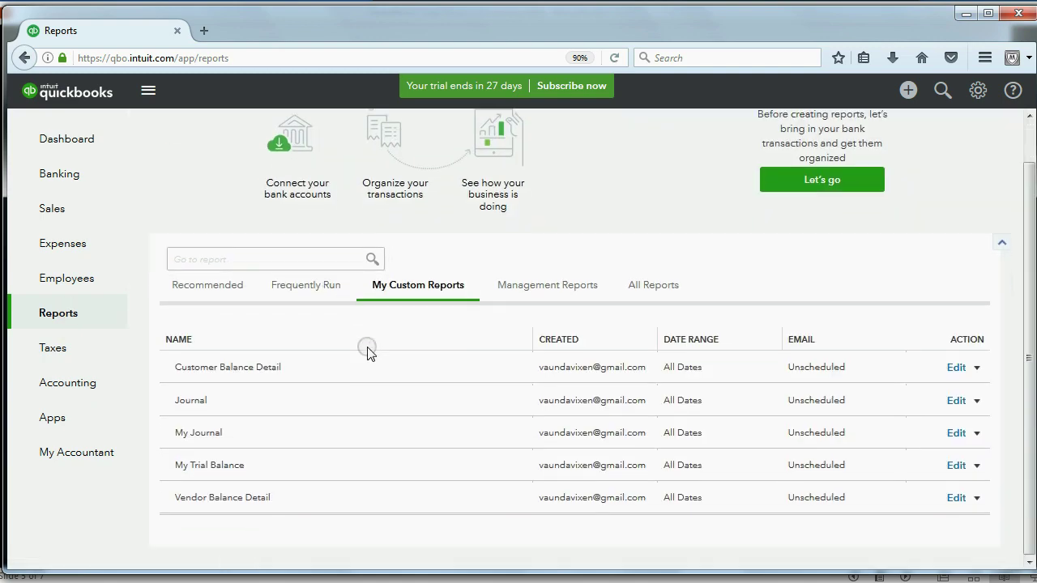
pyautogui.click(226, 466)
pyautogui.scroll(-5, 347, 412)
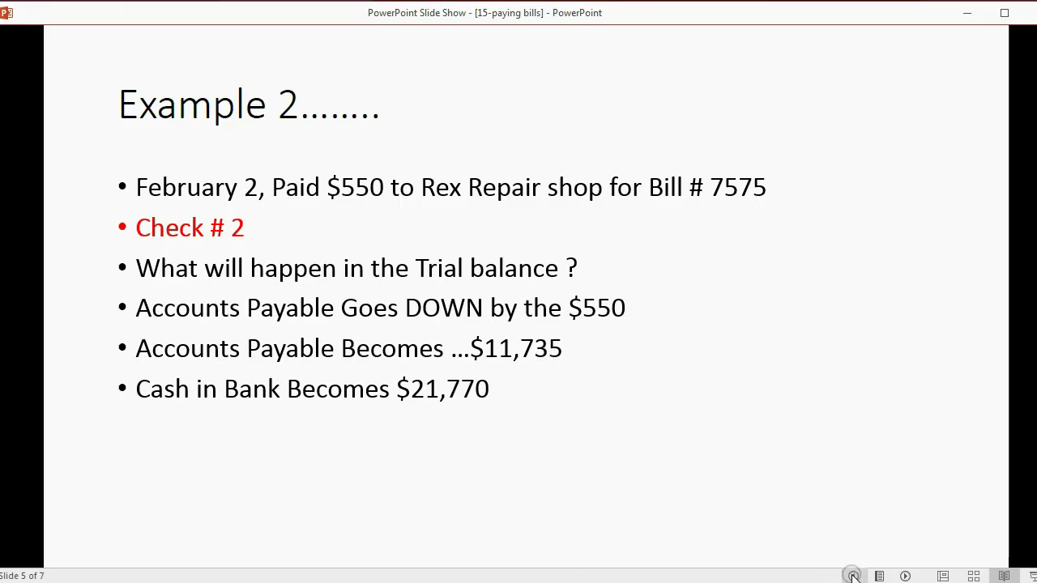
# Step: Advance the slide show to slide 7, revealing all three desktop video items through the website note
pyautogui.click(906, 576)
pyautogui.click(906, 576)
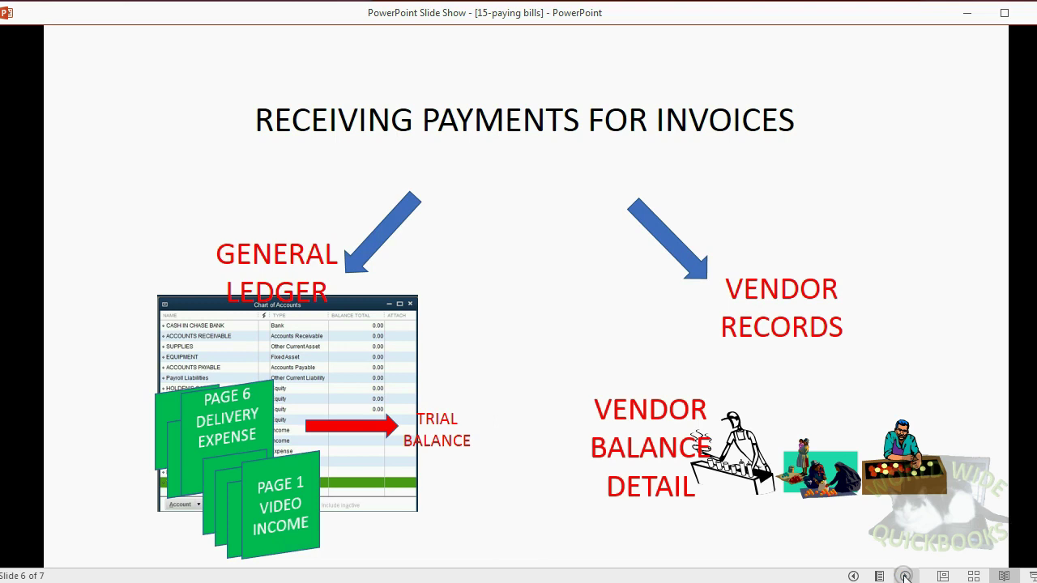
pyautogui.click(906, 576)
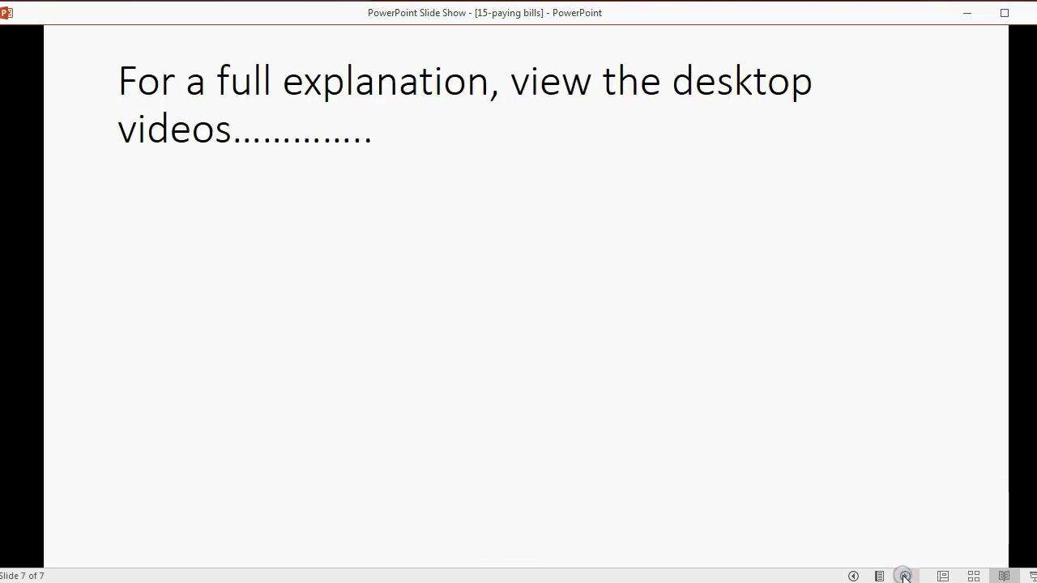
pyautogui.click(905, 576)
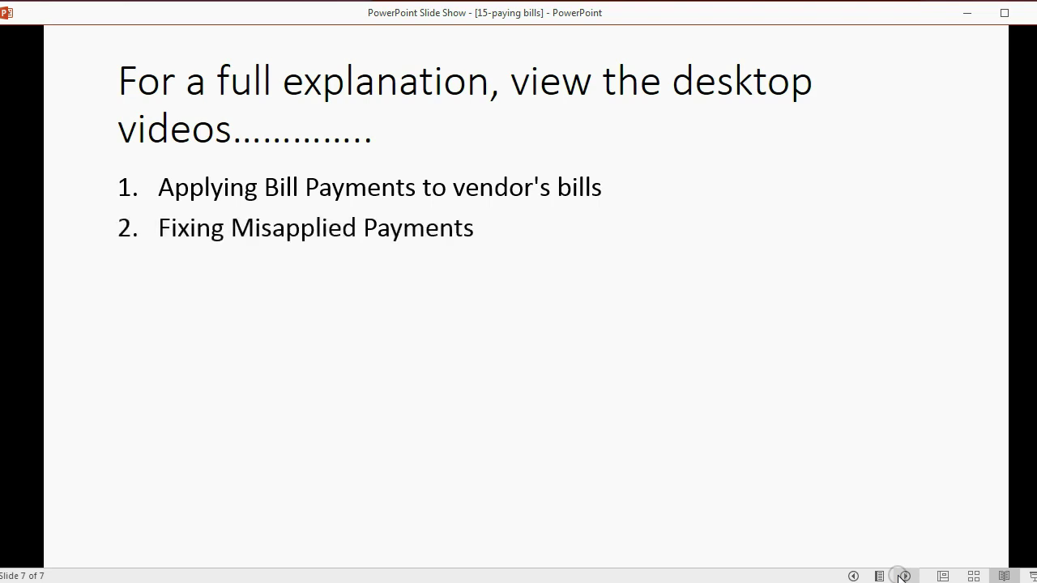
pyautogui.click(903, 576)
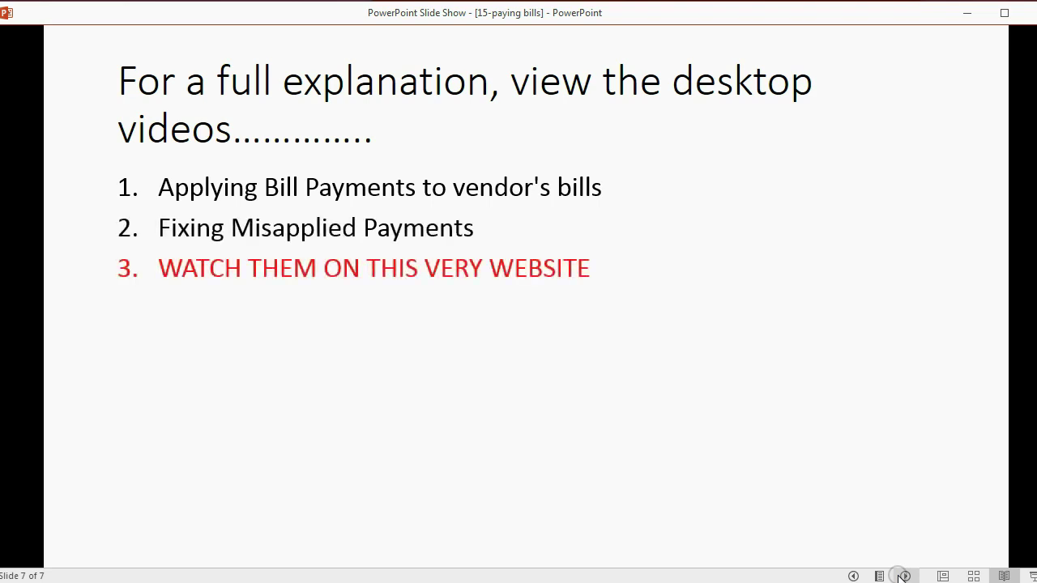